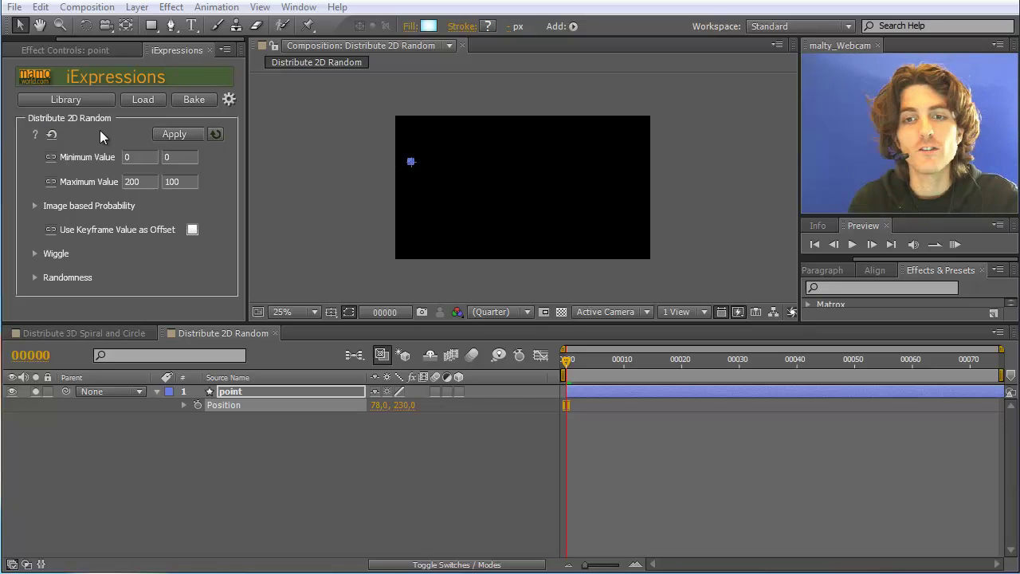
- Duplicate the point layer until there are twenty point layers
click(235, 398)
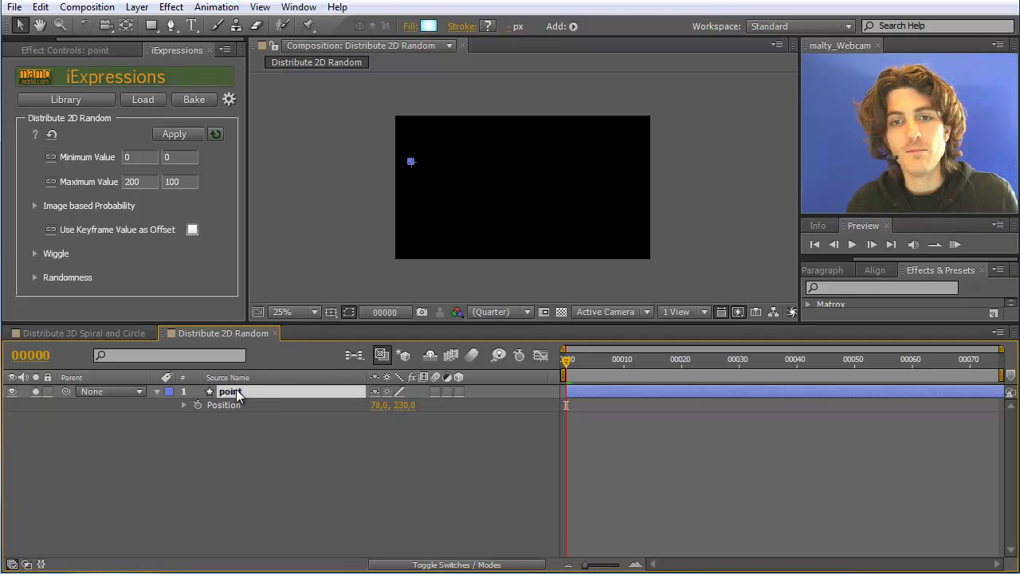
click(40, 7)
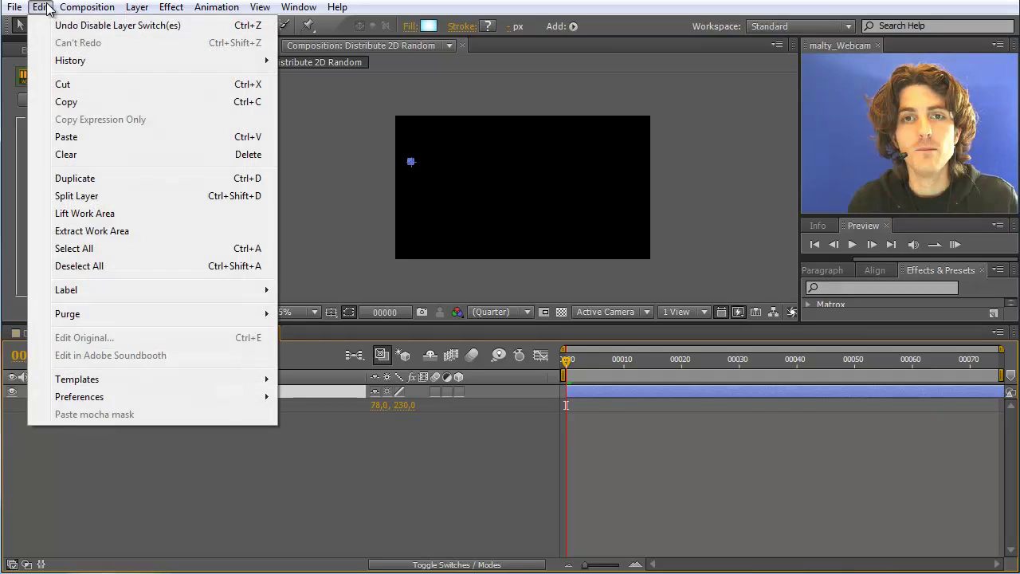
click(258, 180)
key(ctrl+d)
key(ctrl+d)
key(ctrl+d)
key(ctrl+d)
key(ctrl+d)
key(ctrl+d)
key(ctrl+d)
key(ctrl+d)
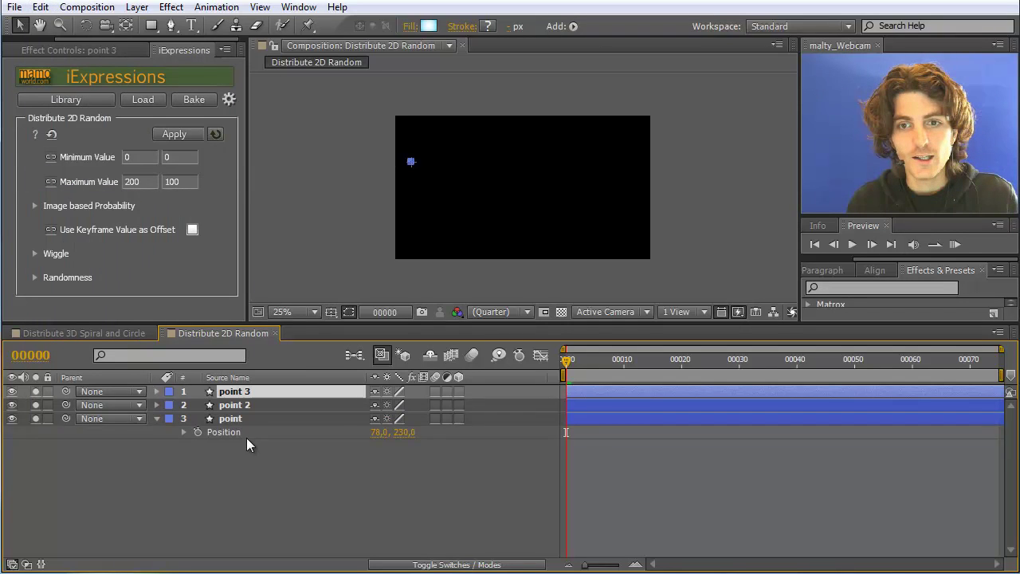
key(ctrl+d)
key(ctrl+d)
key(ctrl+d)
key(ctrl+d)
key(ctrl+d)
key(ctrl+d)
key(ctrl+d)
key(ctrl+d)
key(ctrl+d)
key(ctrl+d)
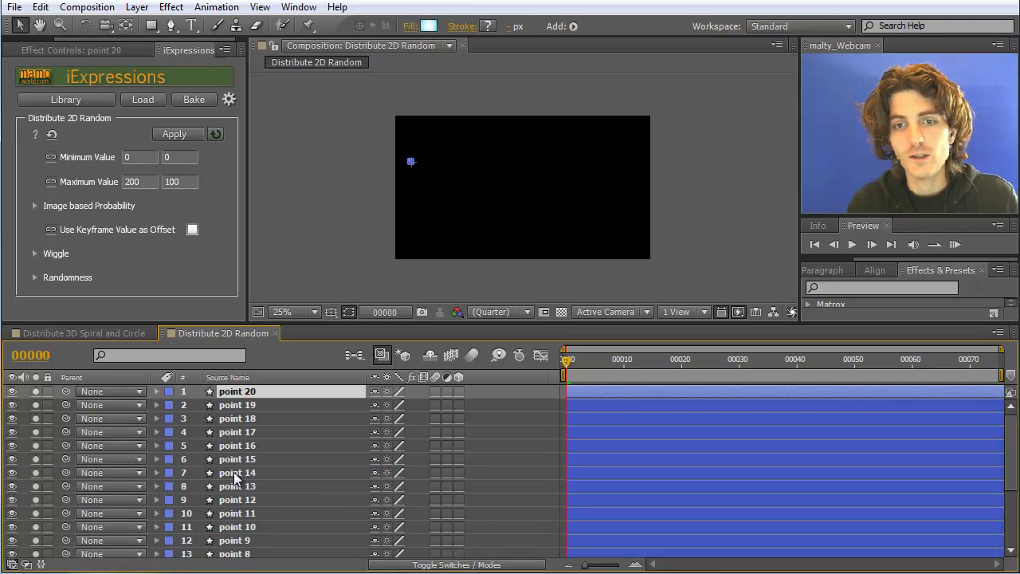
- Select all twenty point layers and apply Distribute 2D Random from iExpressions
key(ctrl+Up)
key(p)
key(ctrl+a)
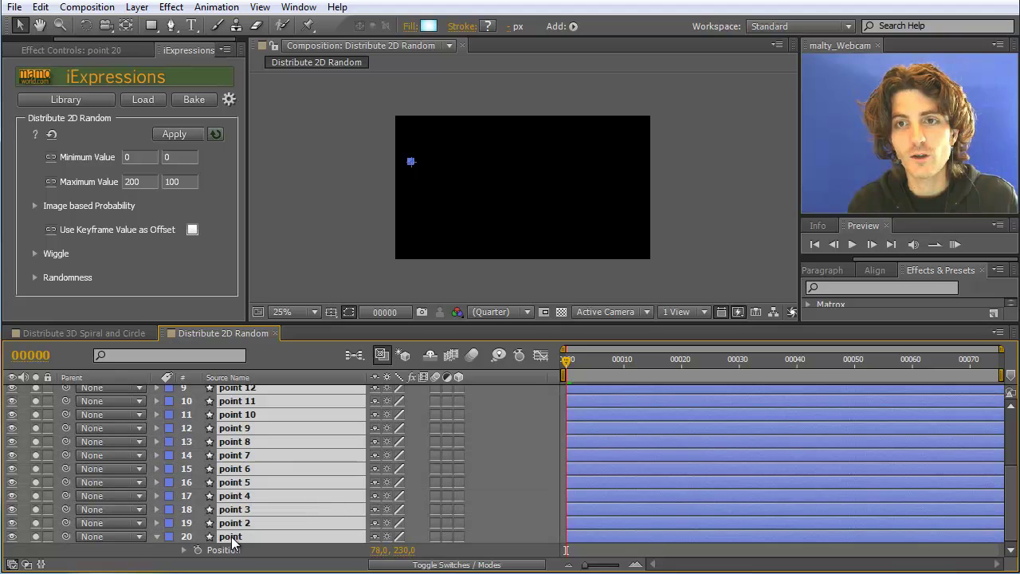
click(180, 134)
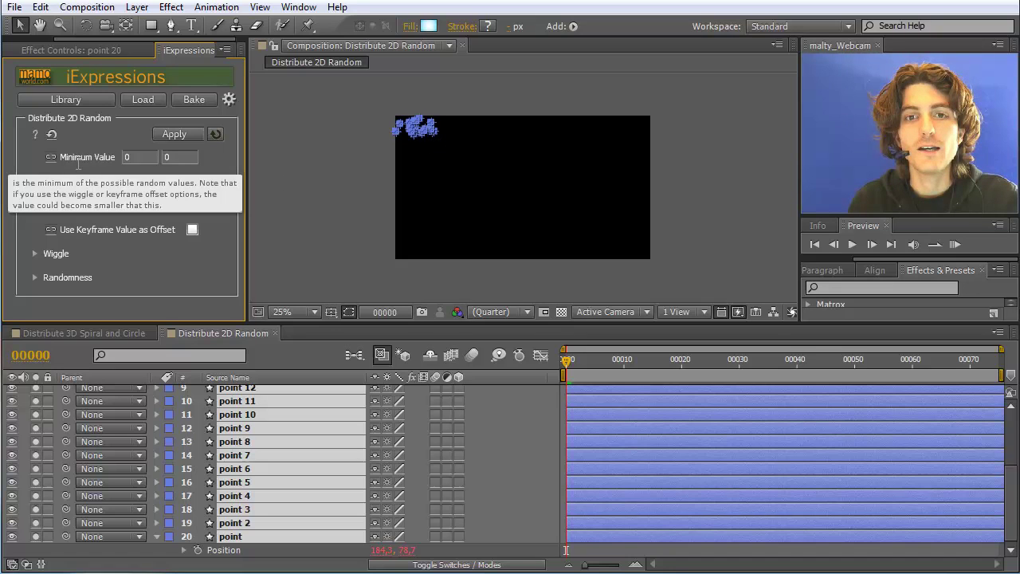
- Change the Distribute 2D Random maximum X value from 200 to 1280
mouse_move(74, 177)
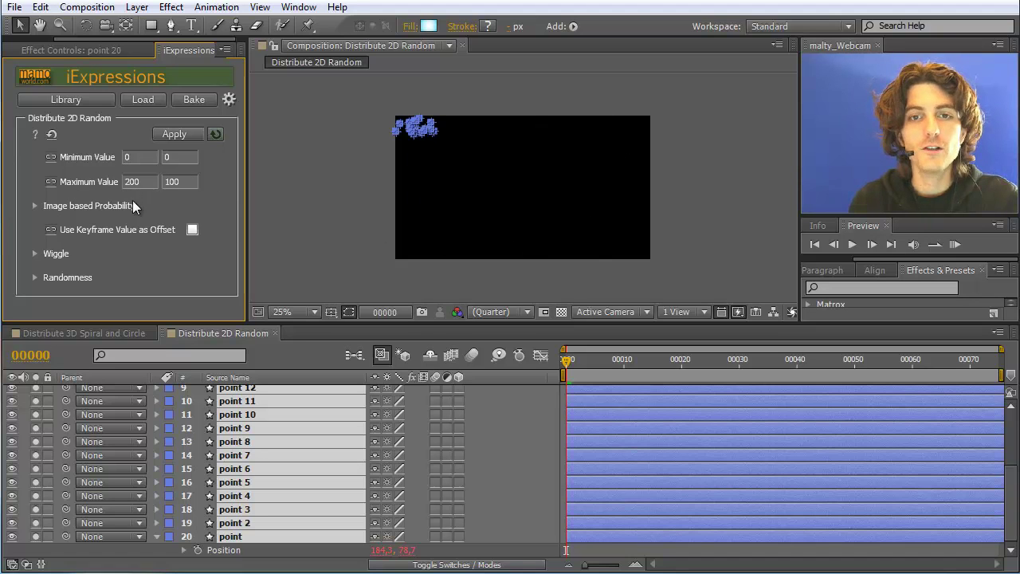
click(151, 183)
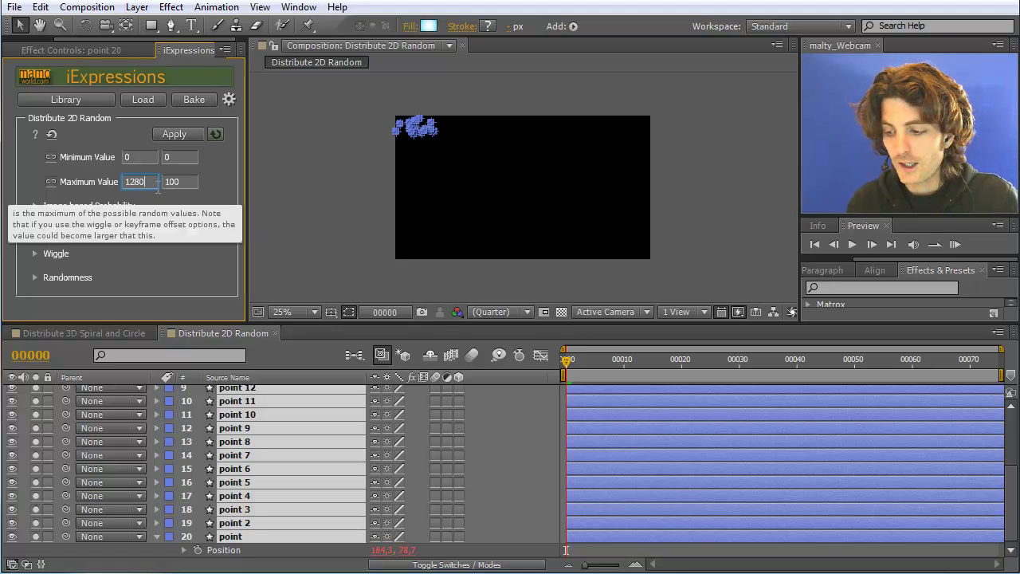
- Set the maximum Y value to 720 and reapply the distribution across the full frame
click(191, 182)
text(7)
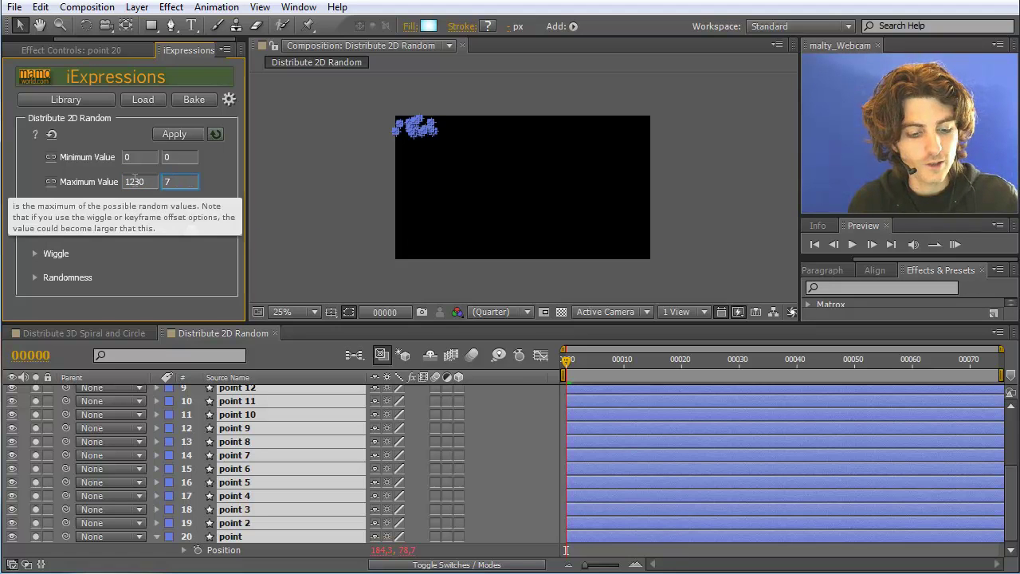
text(20)
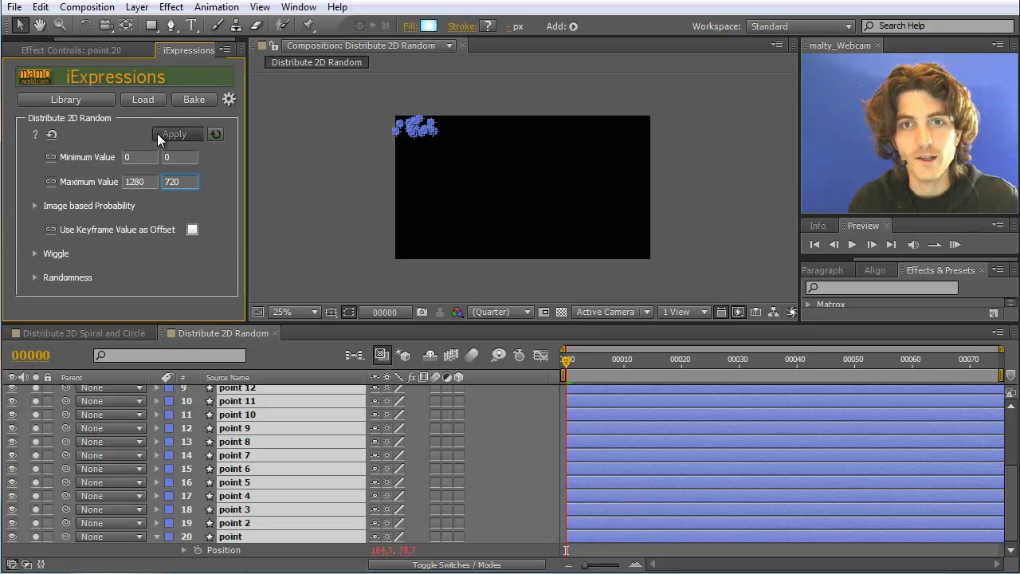
click(157, 133)
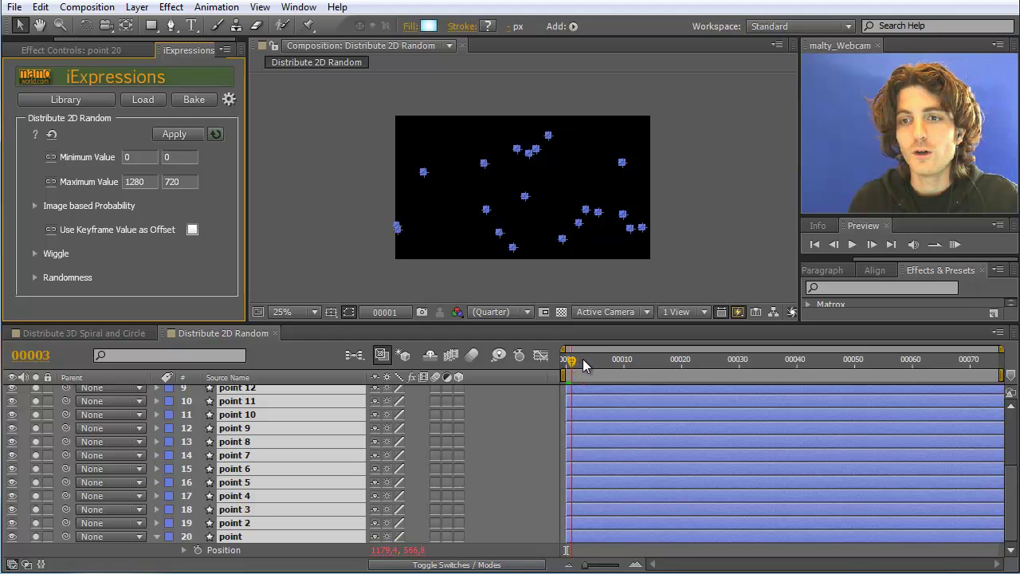
- Scrub along the timeline to confirm the points hold their positions, then return to the start
drag(567, 363, 583, 363)
click(615, 364)
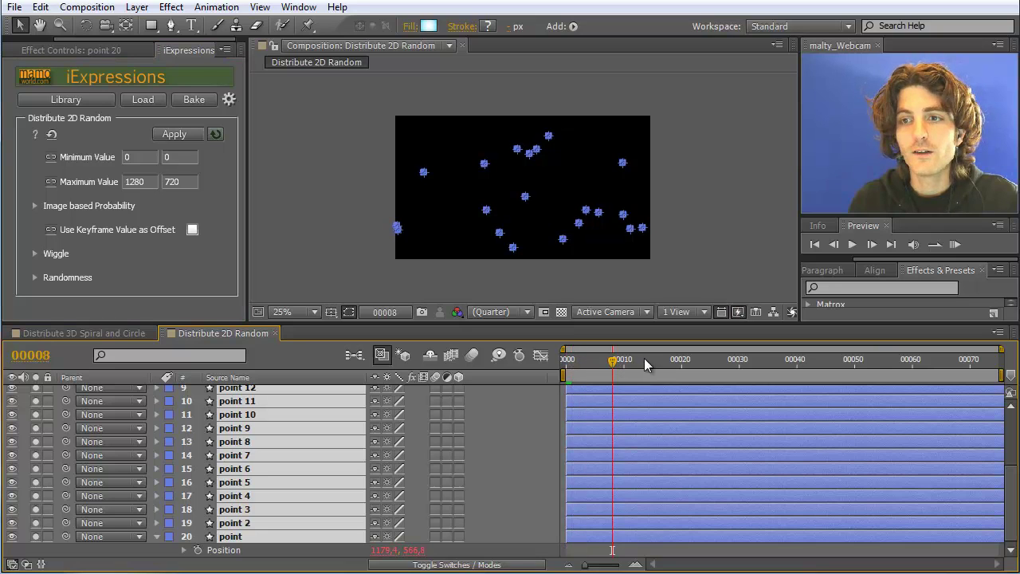
click(646, 363)
click(710, 363)
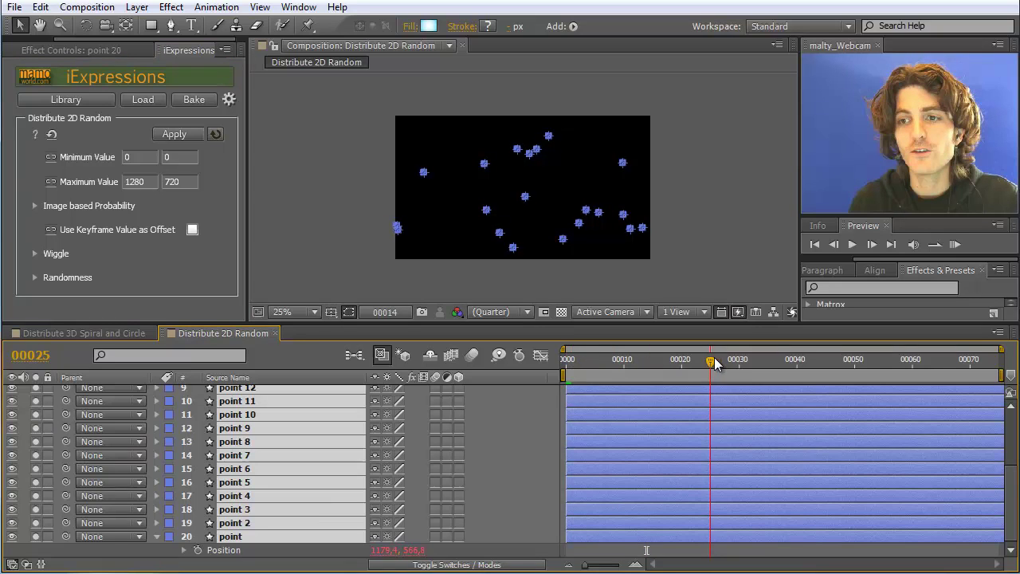
click(762, 363)
click(825, 363)
click(861, 363)
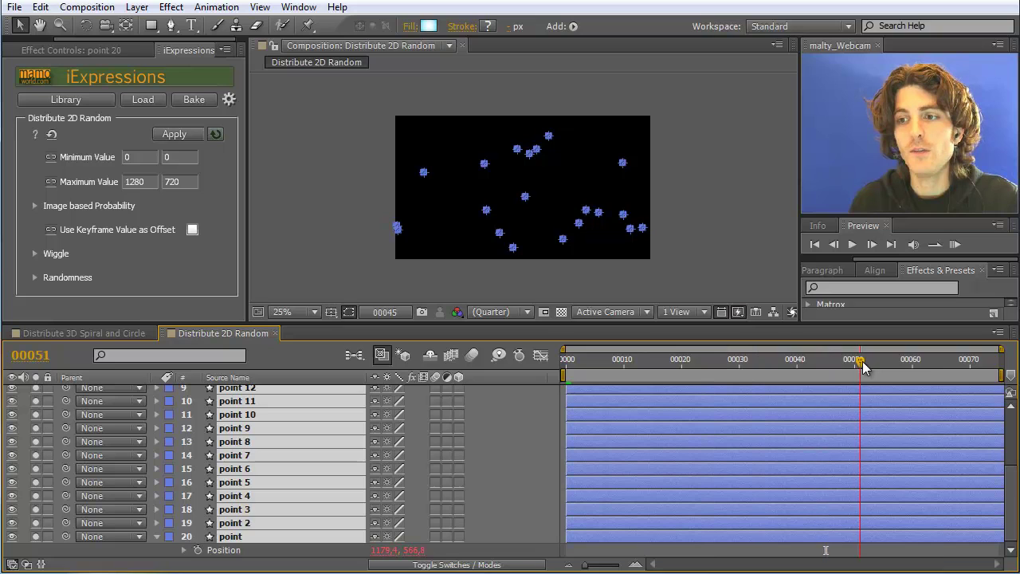
click(942, 363)
drag(596, 363, 544, 360)
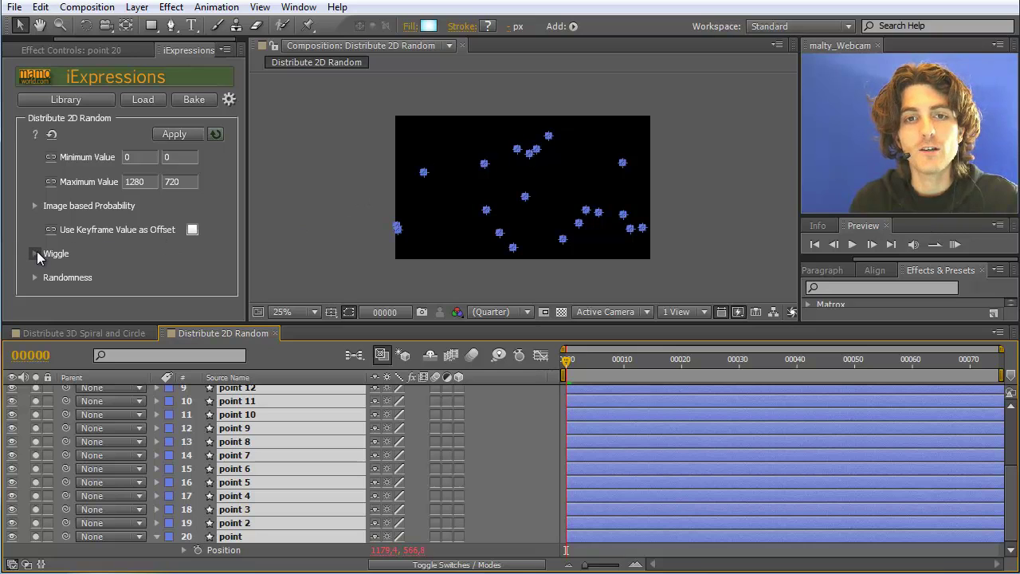
- Set the wiggle amplitude to 30 and frequency to 0.2, then apply to all points
click(35, 254)
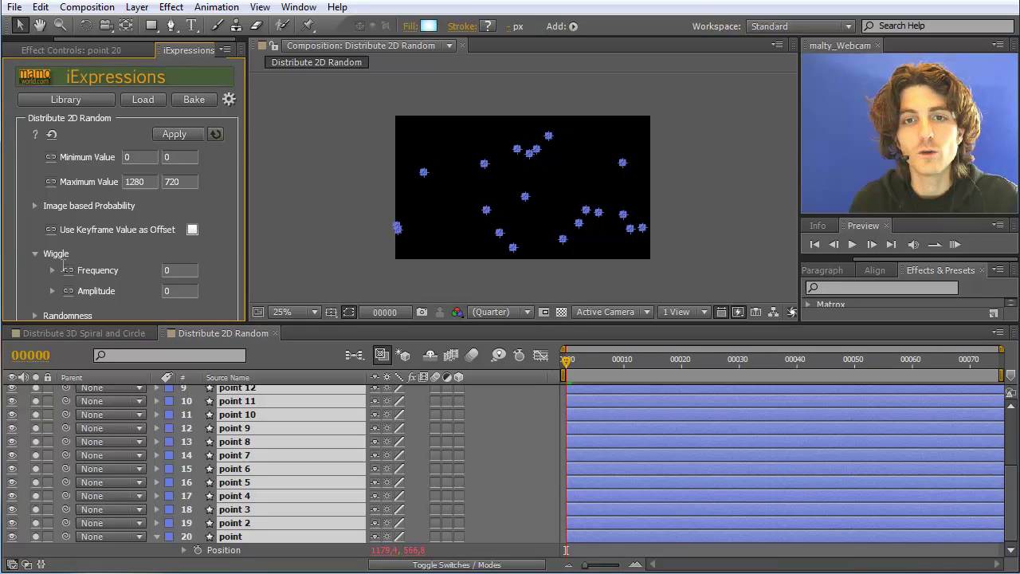
click(169, 293)
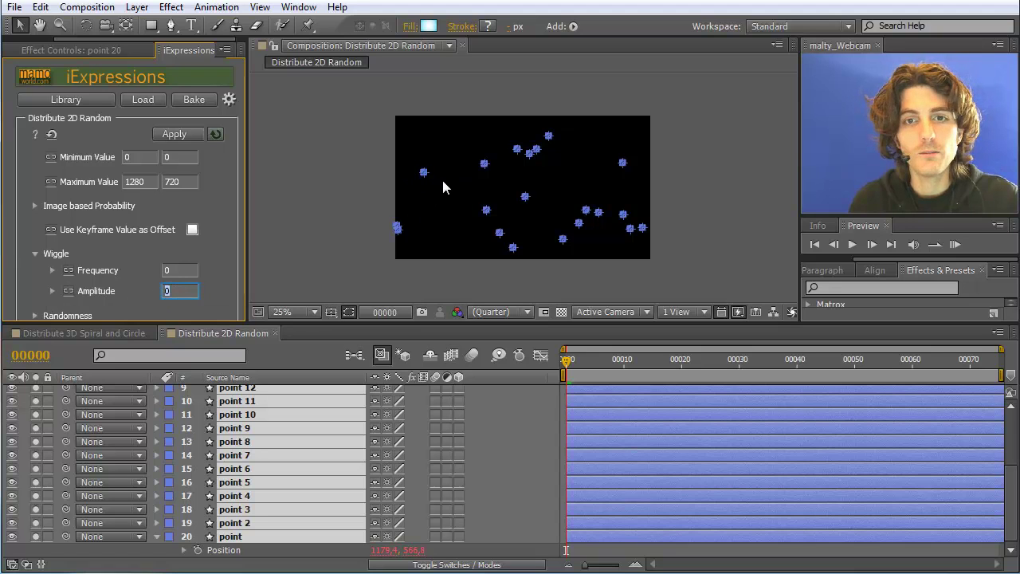
text(3)
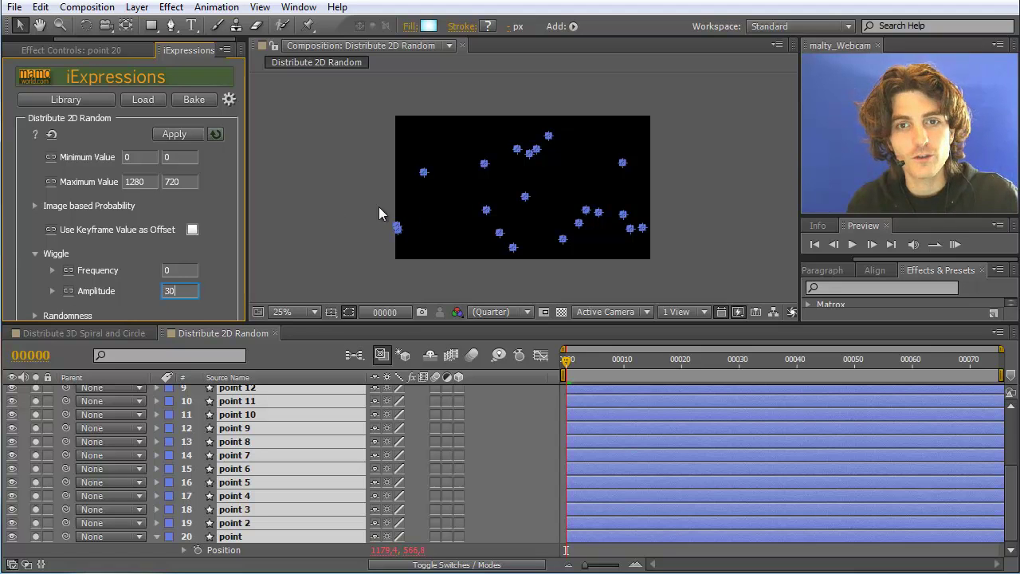
click(171, 271)
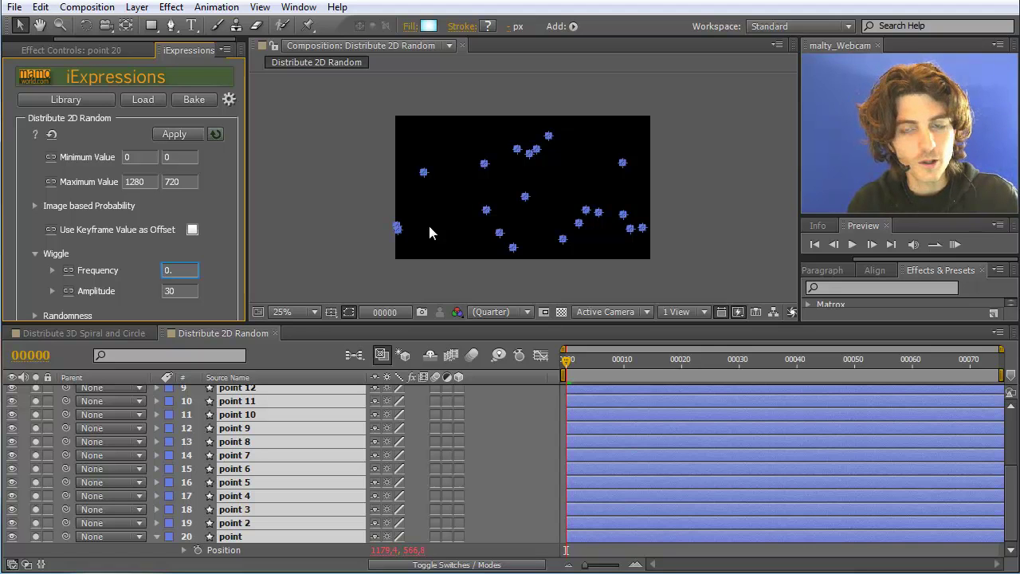
text(.2)
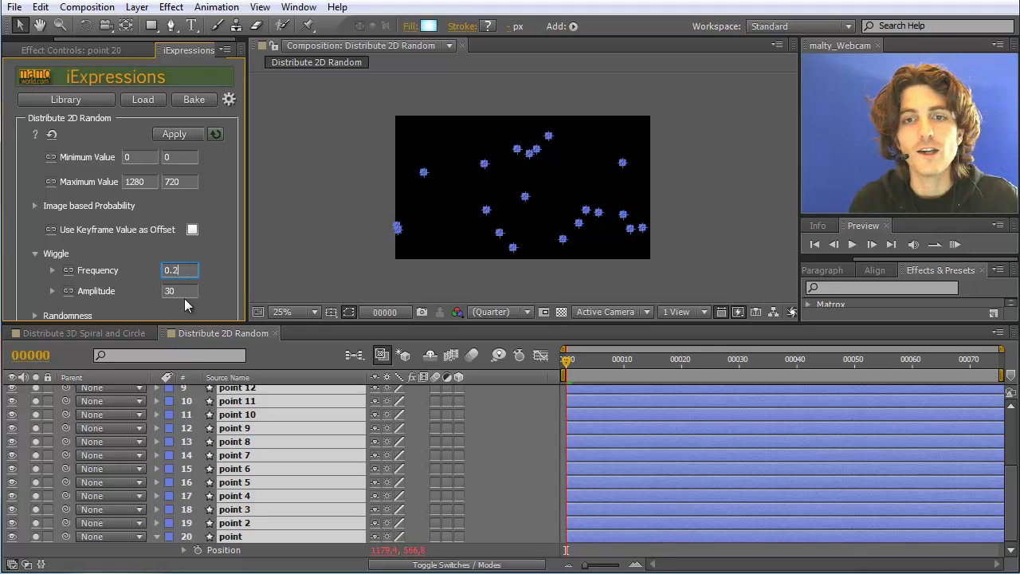
click(169, 134)
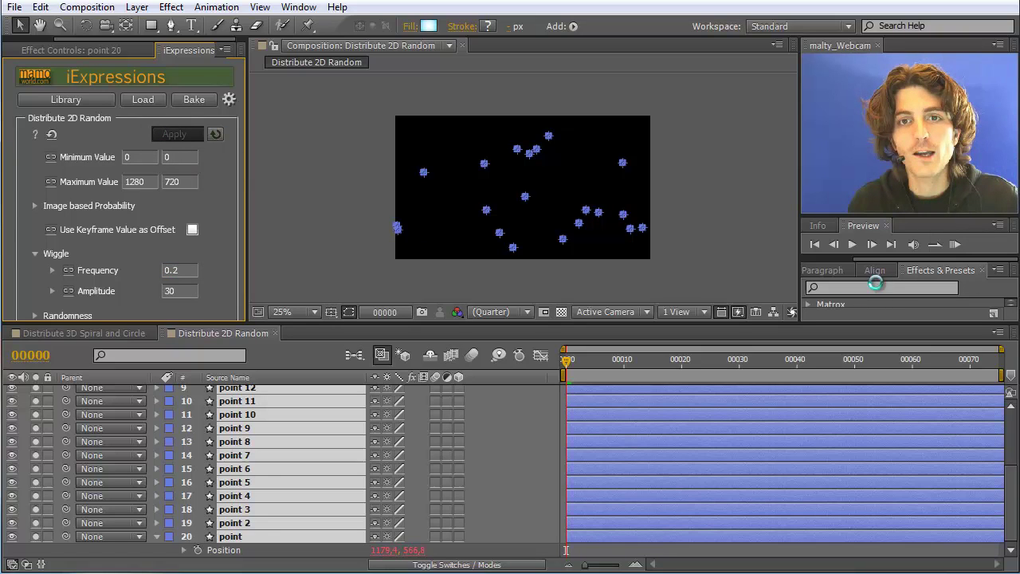
- Run a RAM Preview of the wiggling points
click(955, 244)
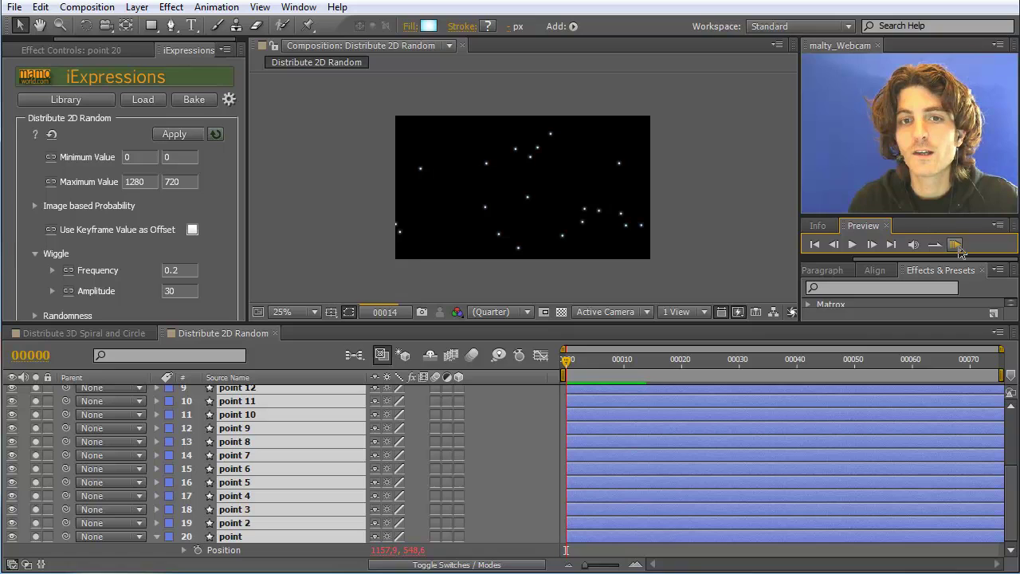
click(956, 245)
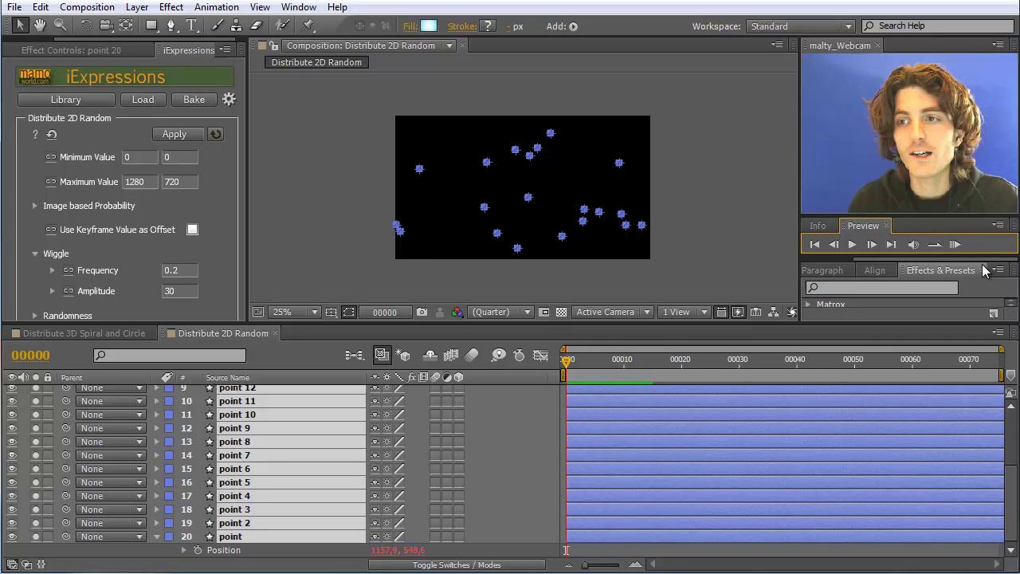
click(954, 245)
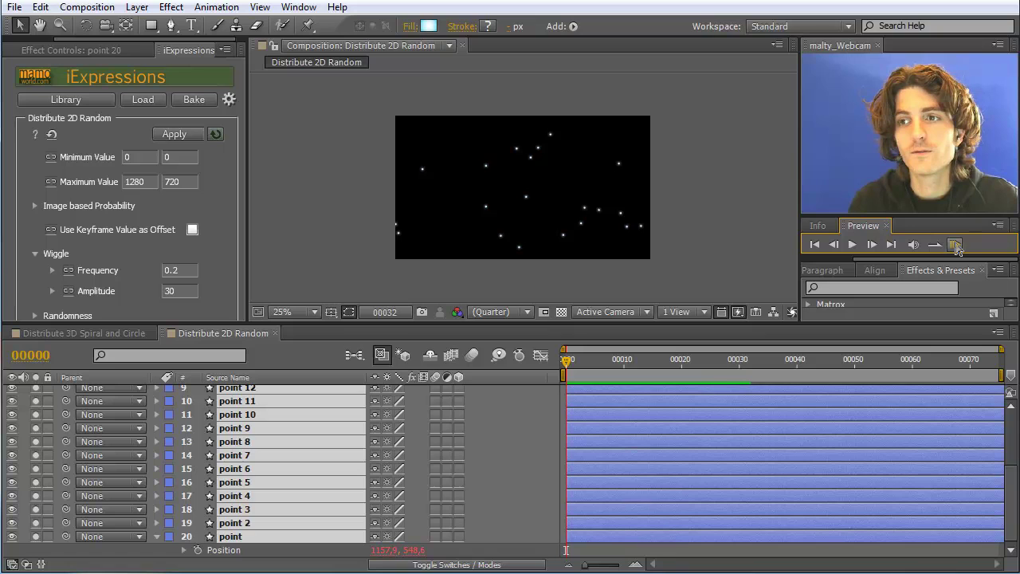
click(954, 245)
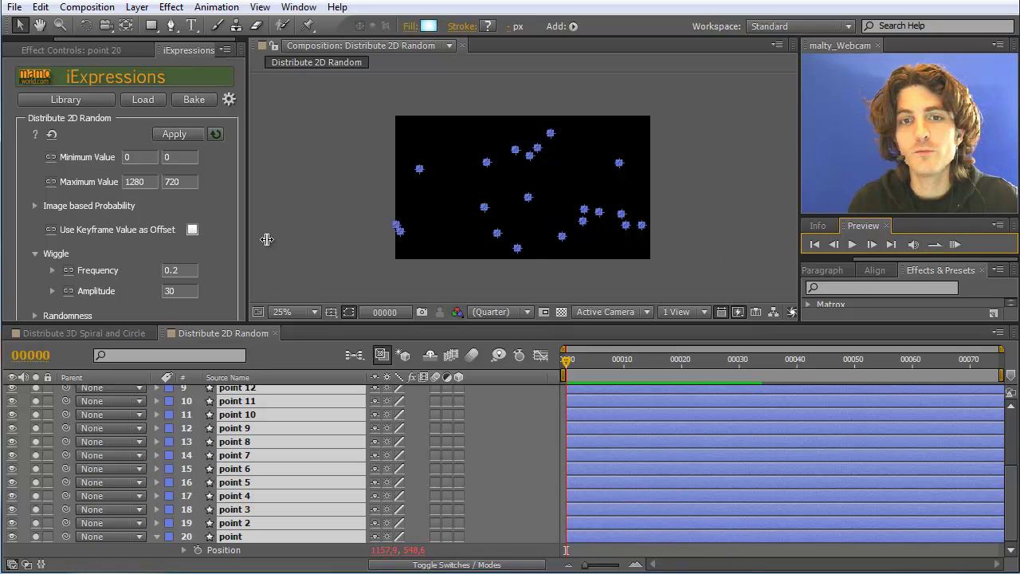
- Set the wiggle amplitude to 300 with frequency 0.2 and apply to the points
click(171, 270)
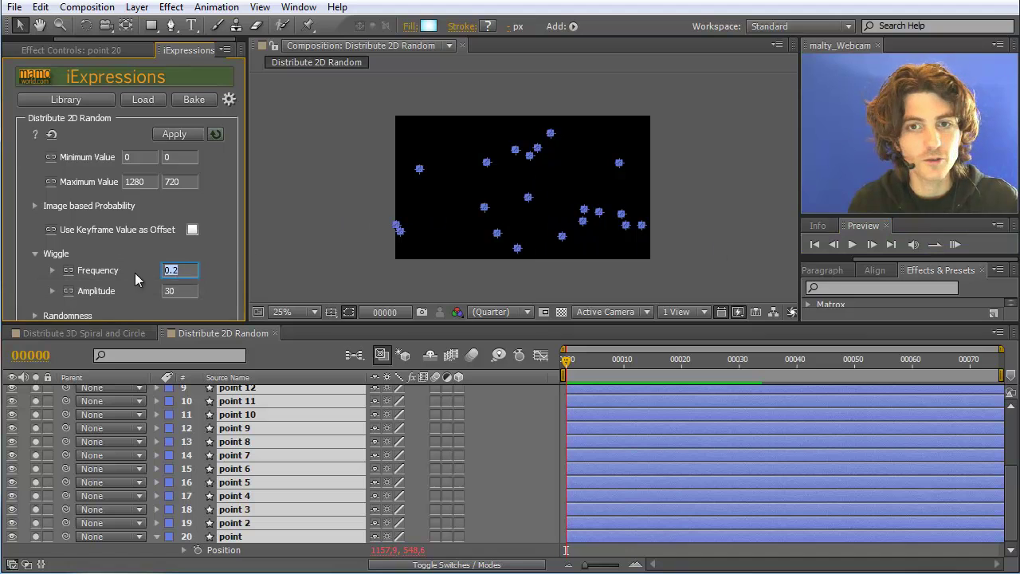
text(2)
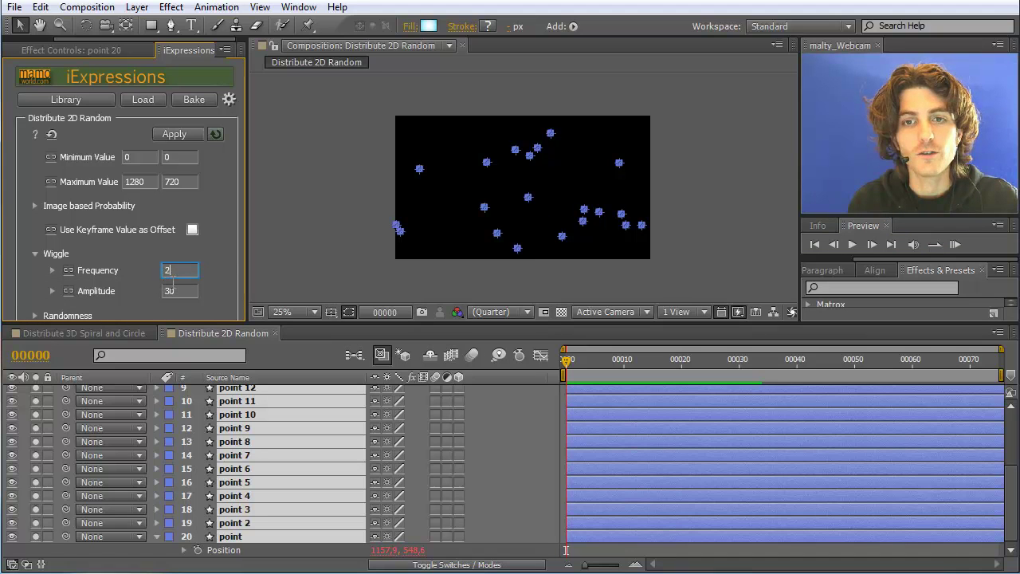
click(181, 291)
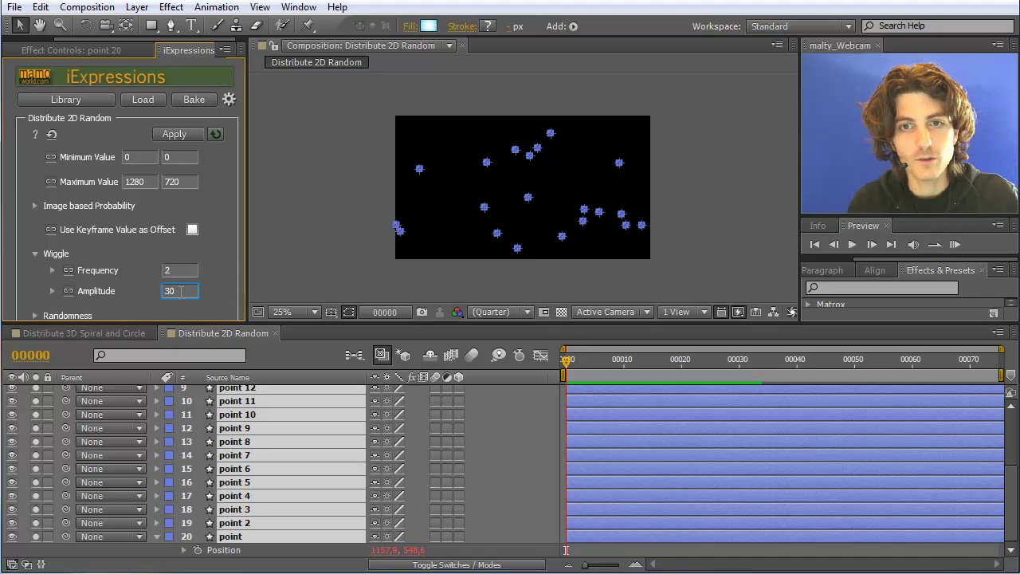
text(300)
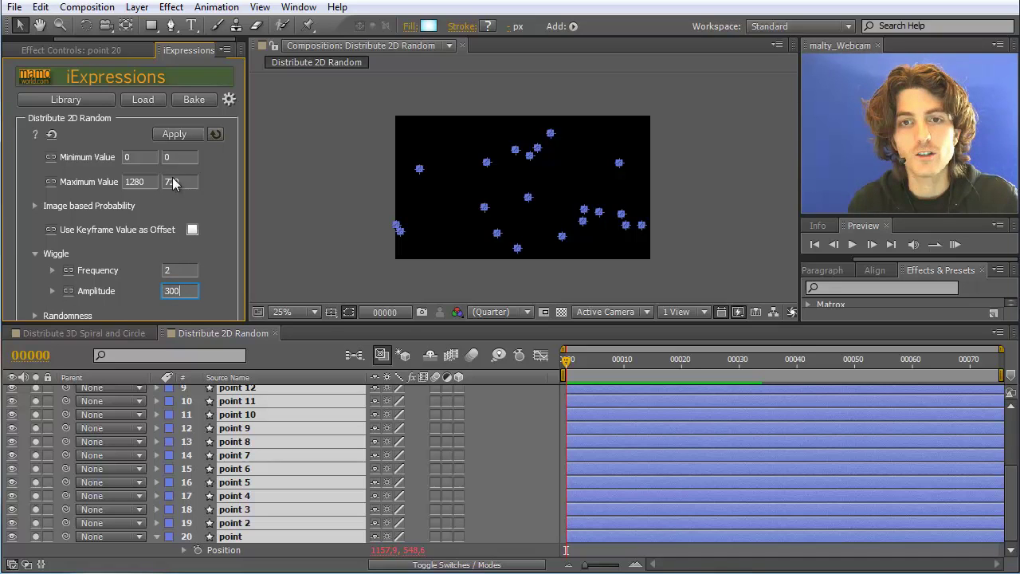
click(167, 271)
key(BackSpace)
text(0)
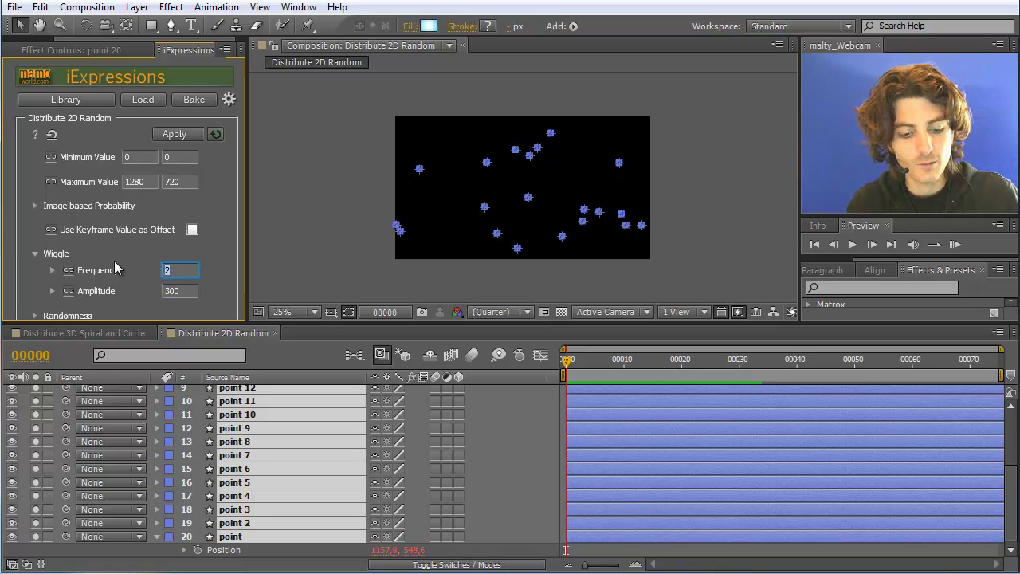
text(.)
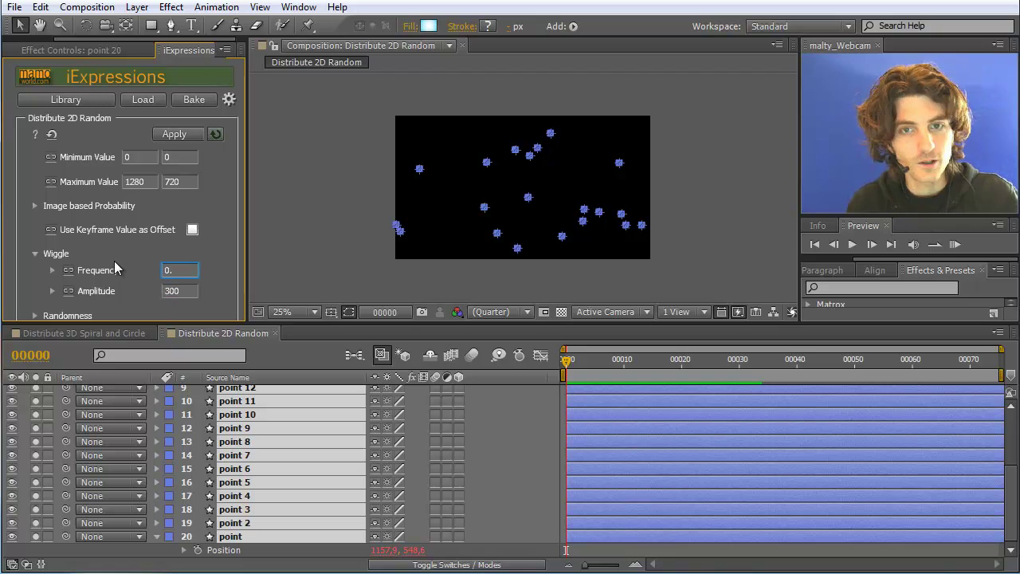
text(2)
click(169, 133)
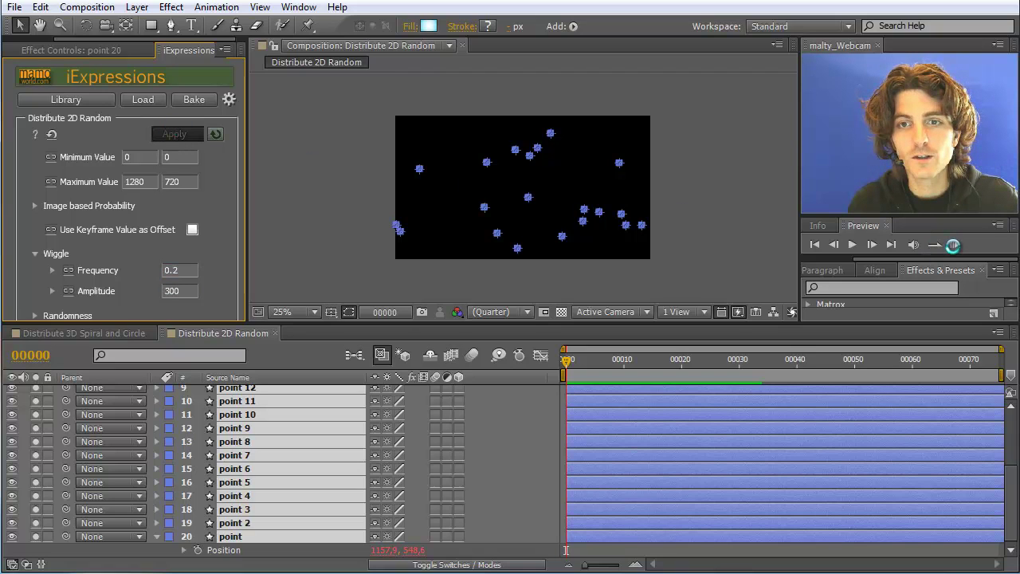
- Run a RAM Preview of the points drifting with the larger wiggle
click(954, 245)
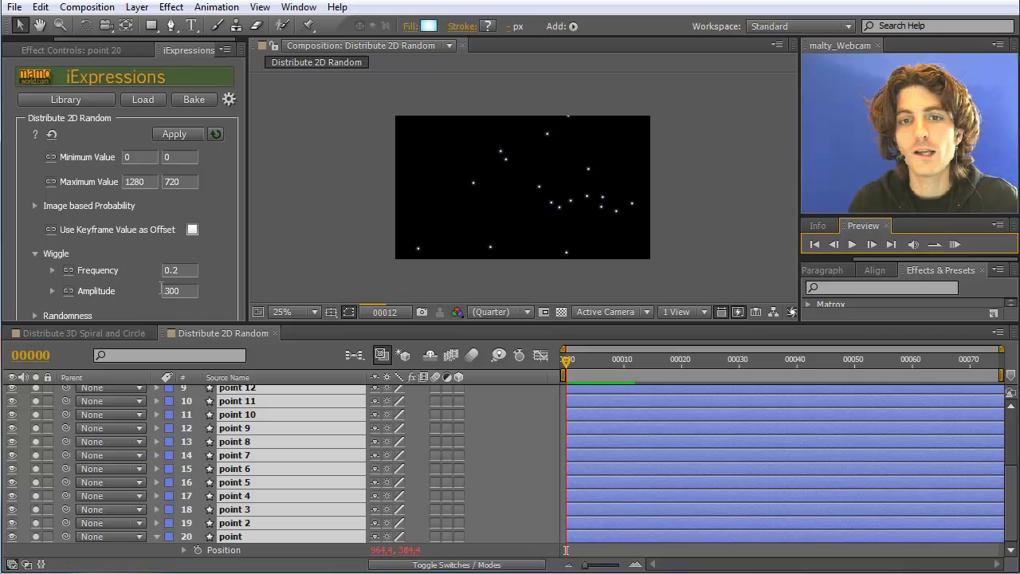
mouse_move(172, 290)
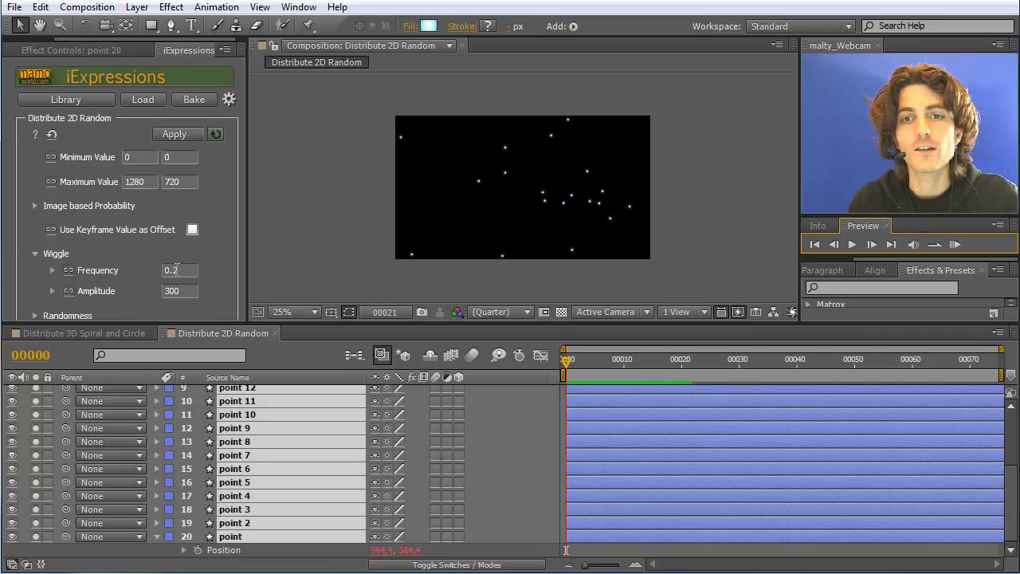
mouse_move(177, 271)
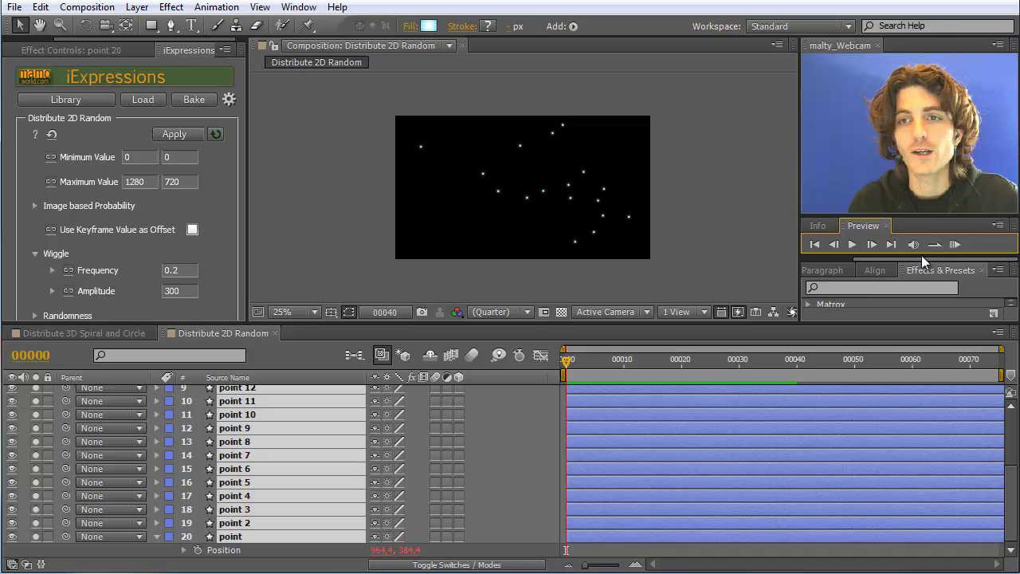
click(954, 245)
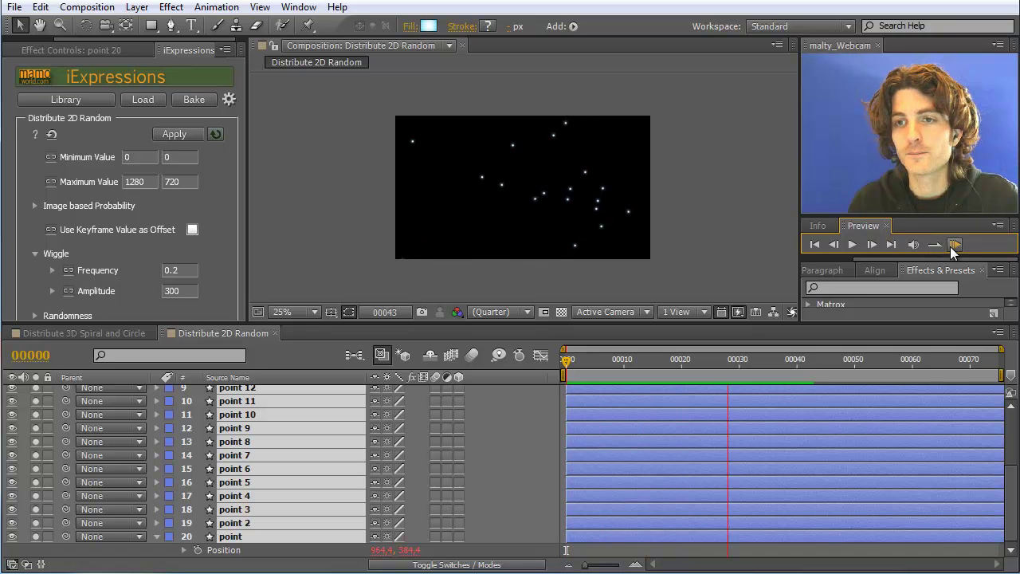
click(954, 246)
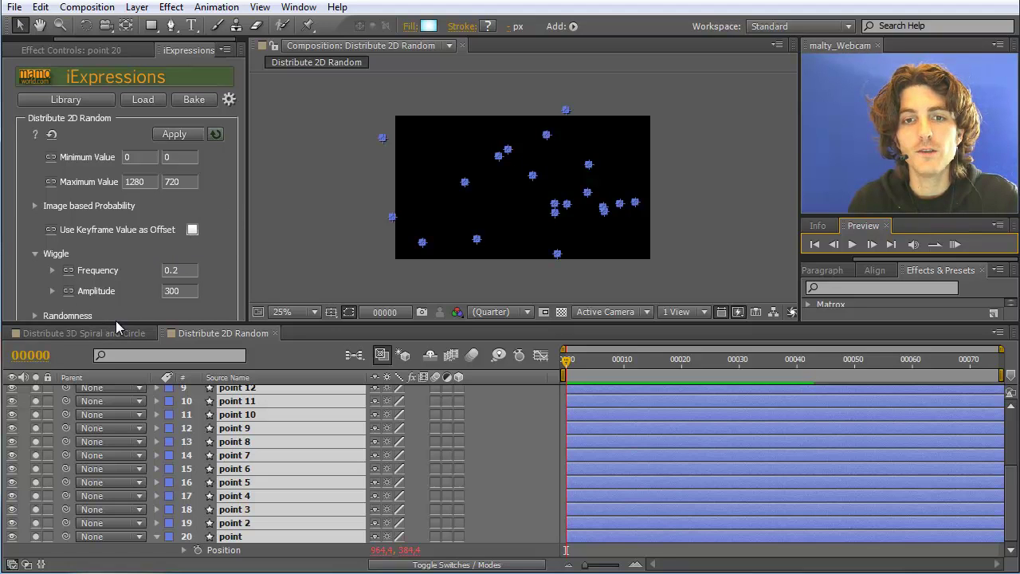
- Set the Random Seed to 3, apply it, and preview the new point arrangement
drag(118, 324, 118, 349)
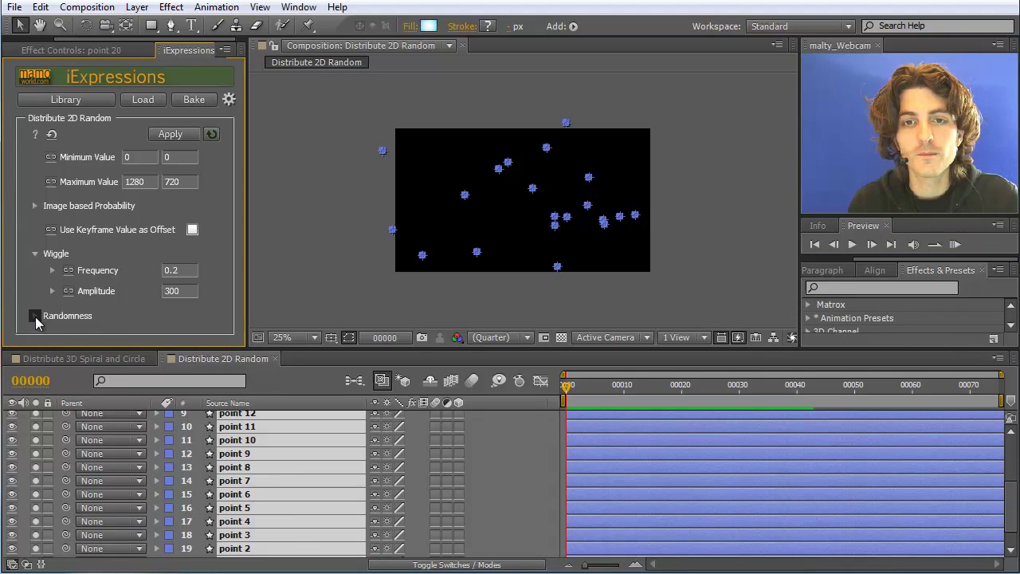
click(35, 316)
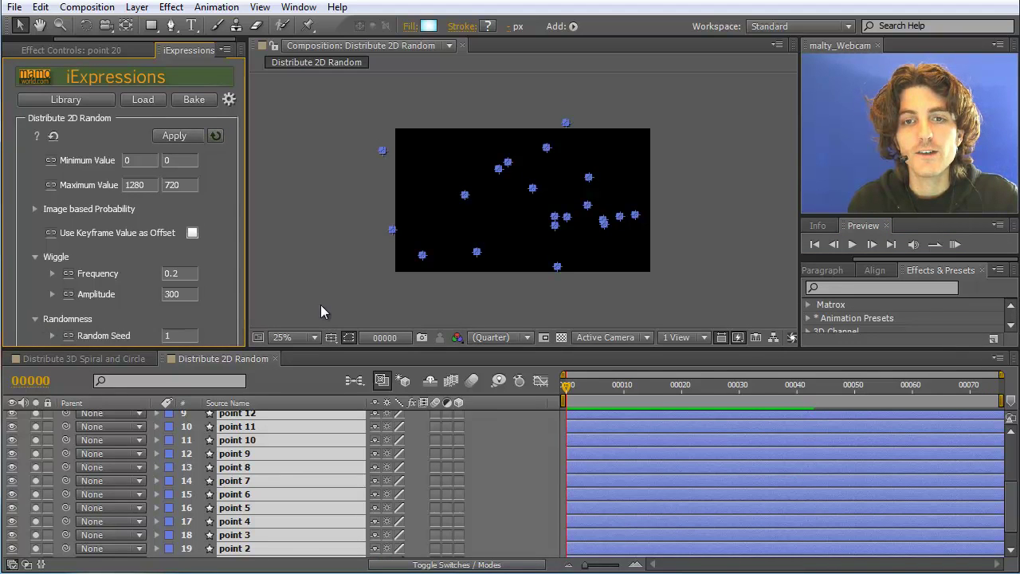
drag(222, 351, 219, 371)
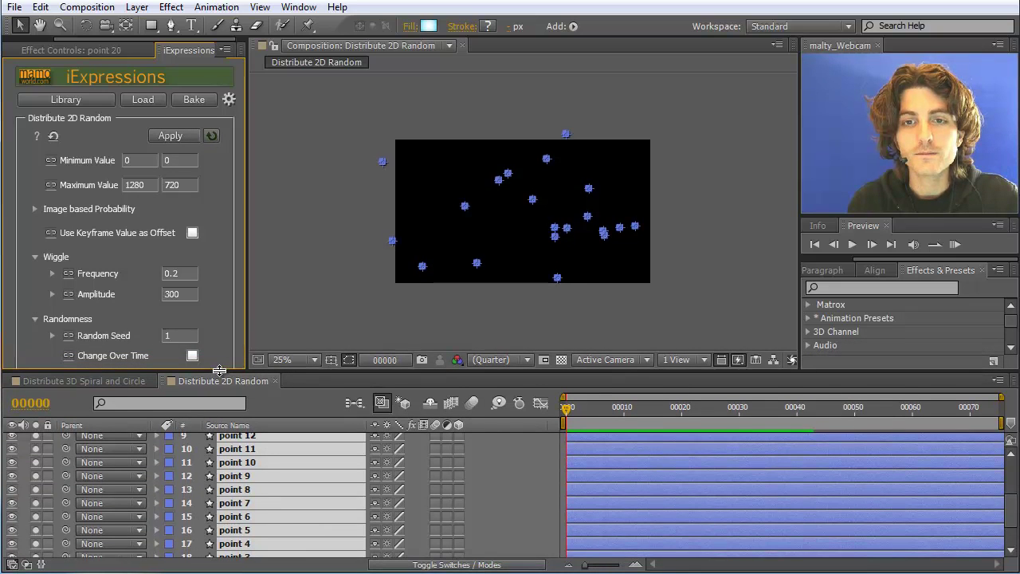
click(179, 335)
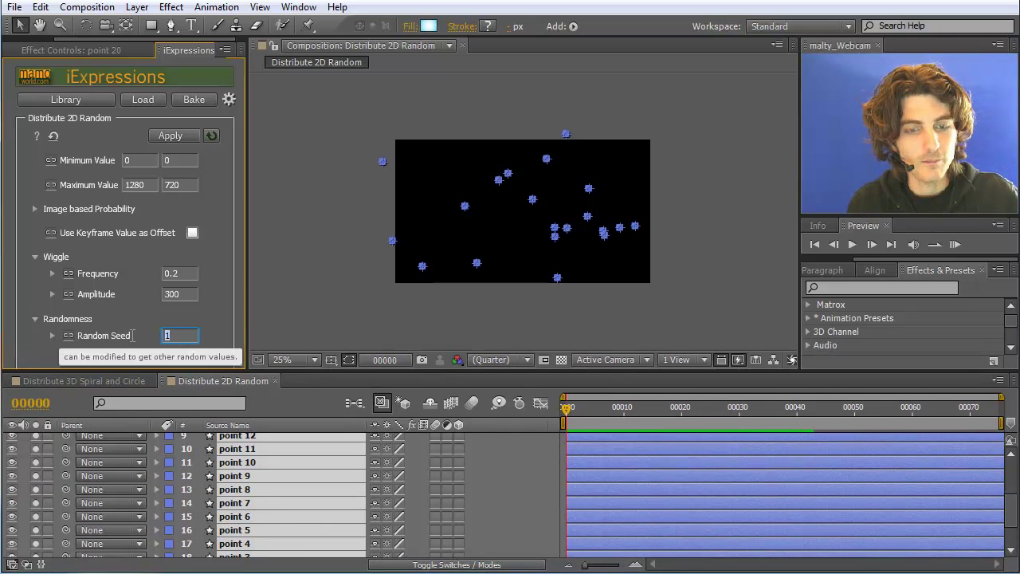
text(3)
click(171, 135)
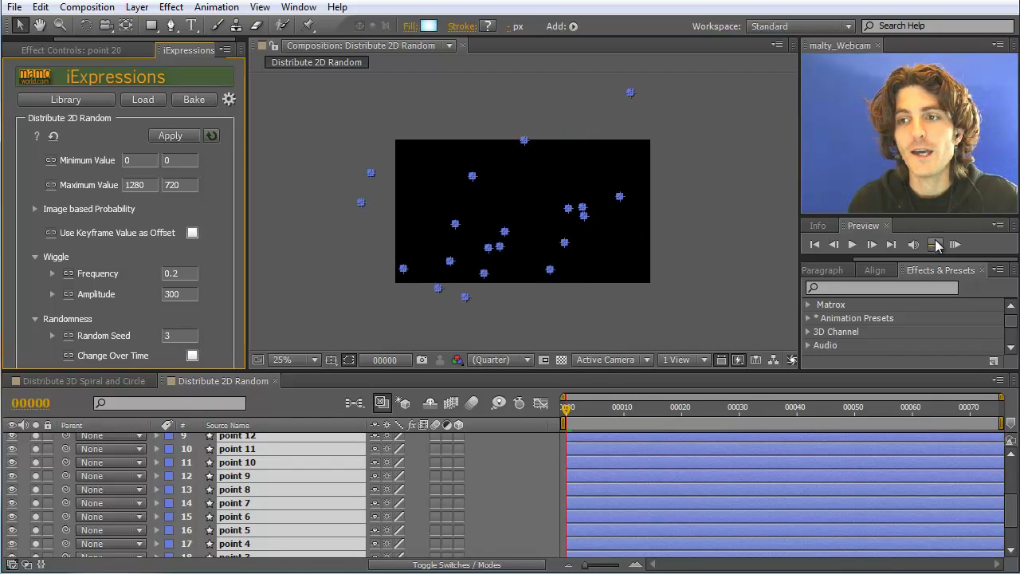
click(955, 245)
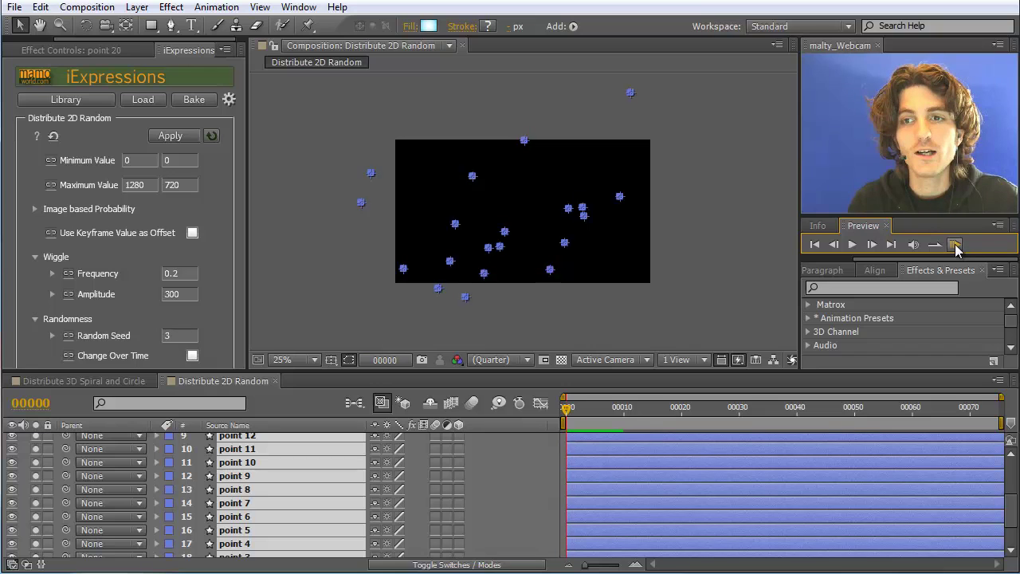
click(954, 244)
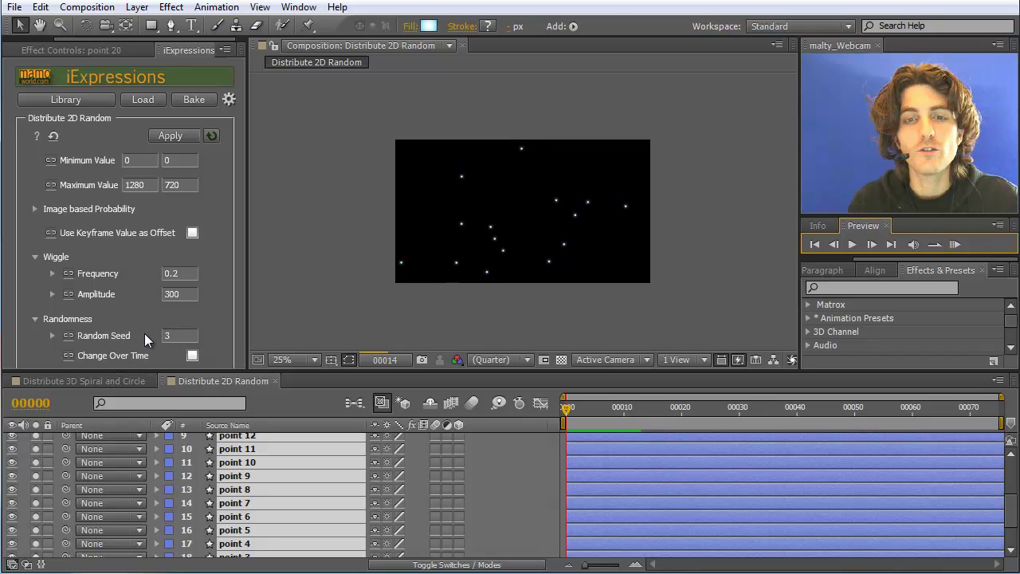
- Enable Change Over Time, apply it, and preview the points jumping to new spots
click(194, 355)
click(192, 356)
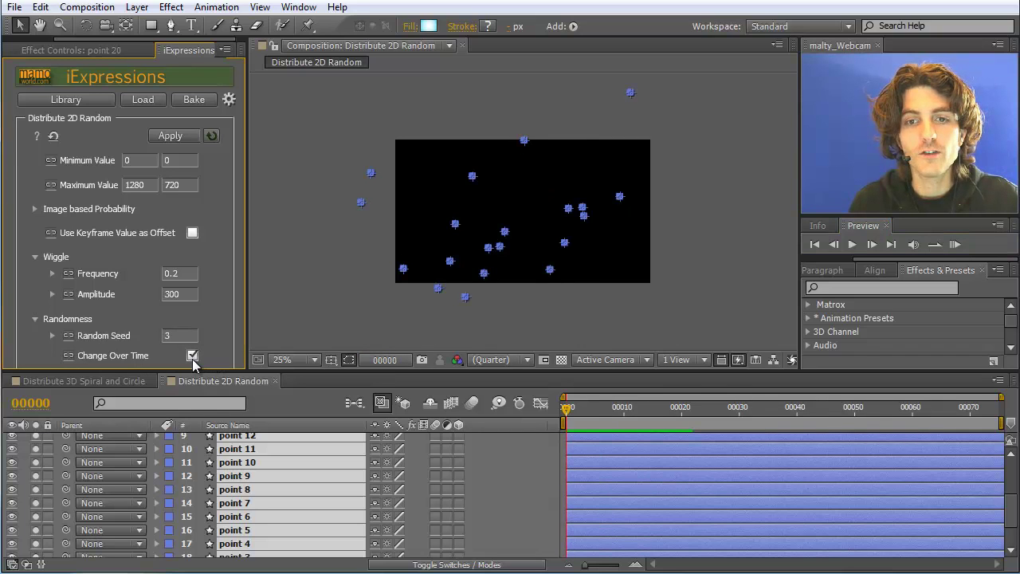
click(172, 135)
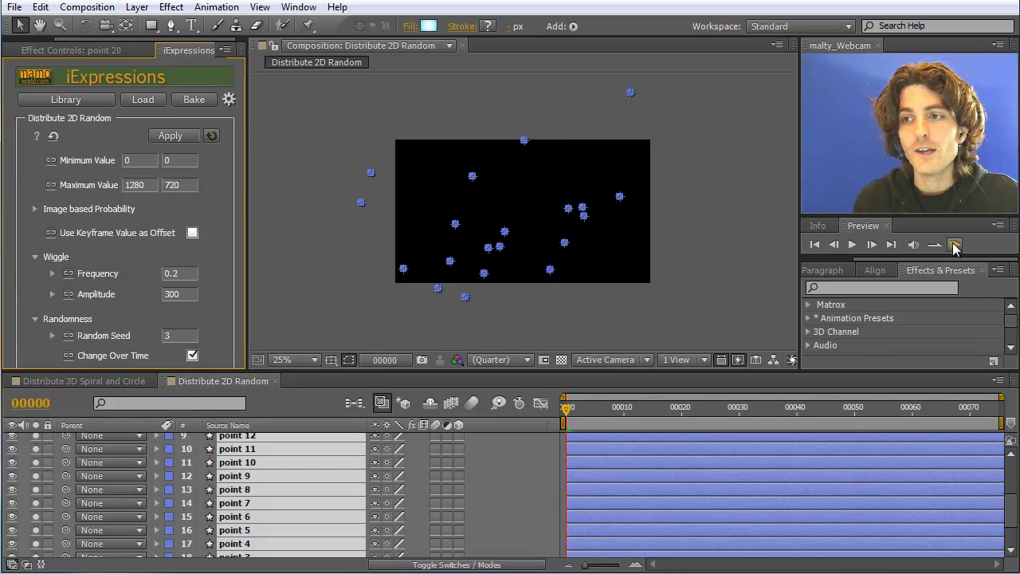
click(955, 245)
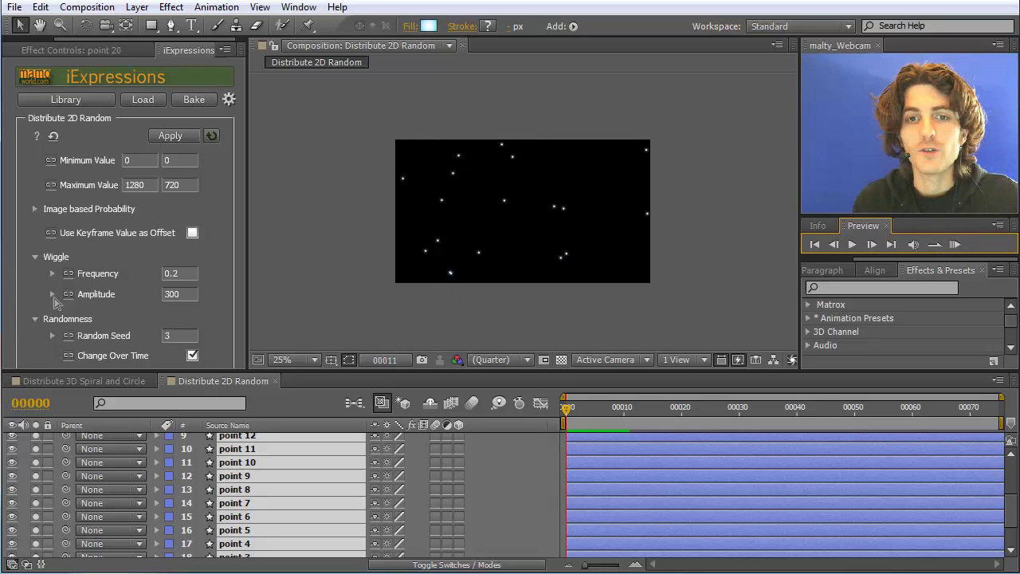
- Untick Change Over Time, set Random Seed back to 1, and collapse the Randomness group
click(192, 356)
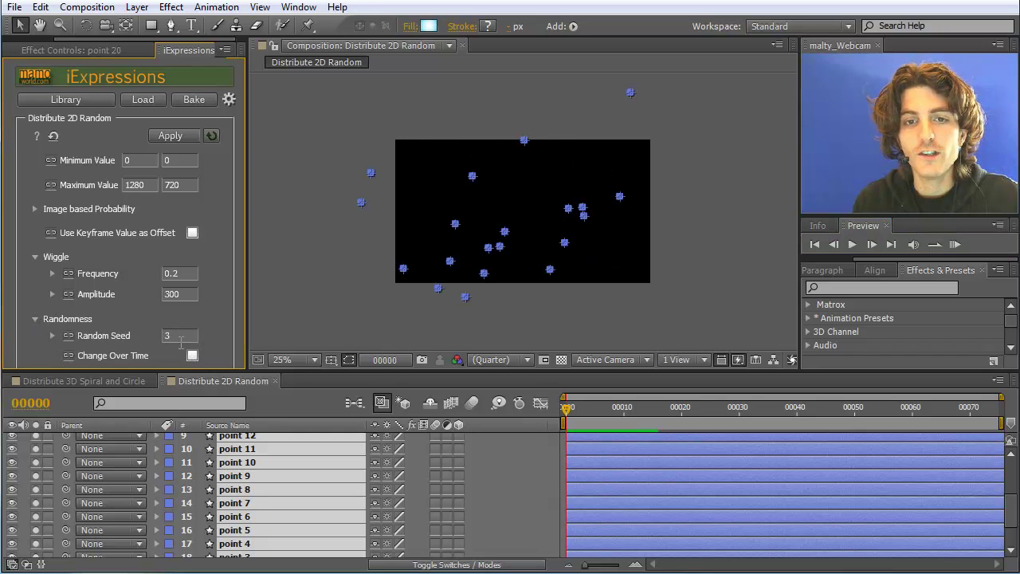
click(180, 335)
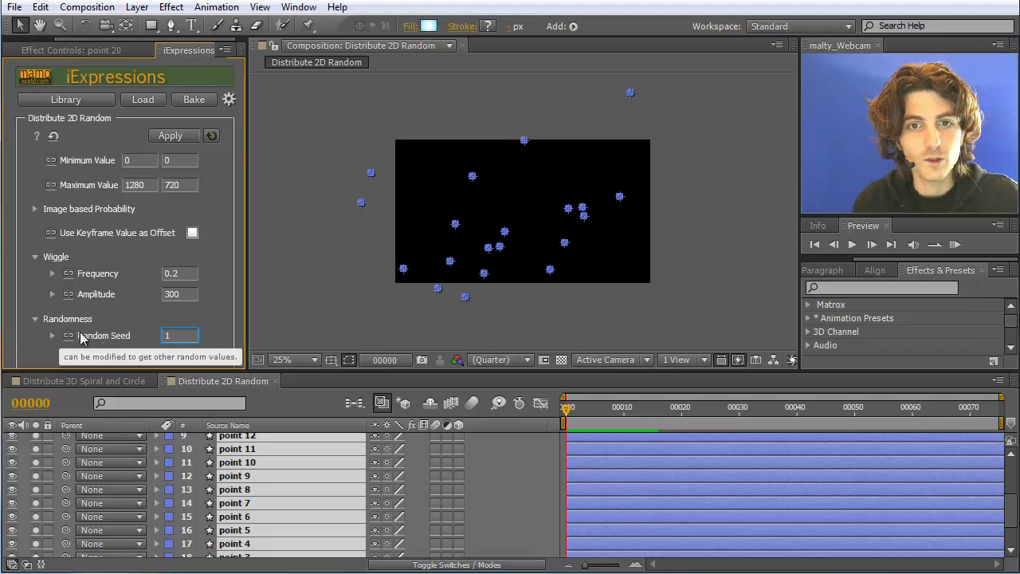
click(35, 318)
click(35, 319)
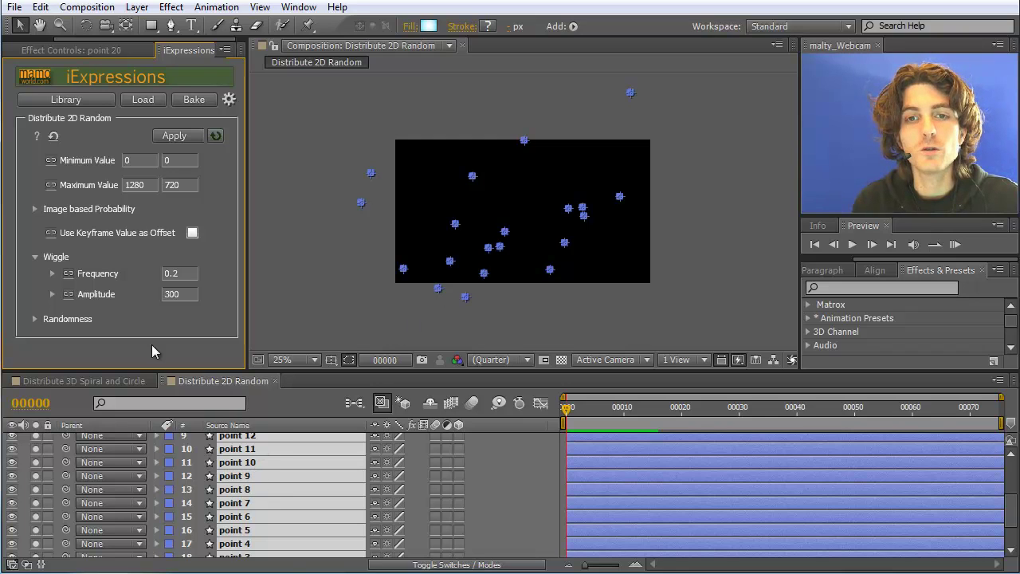
- Set the wiggle frequency and amplitude to 0 and apply
mouse_move(88, 231)
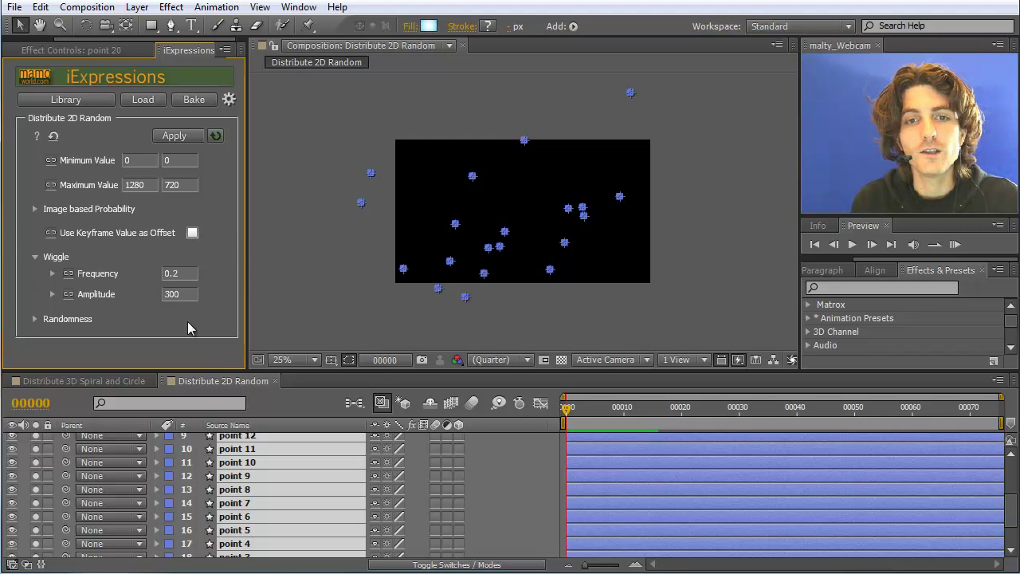
click(191, 272)
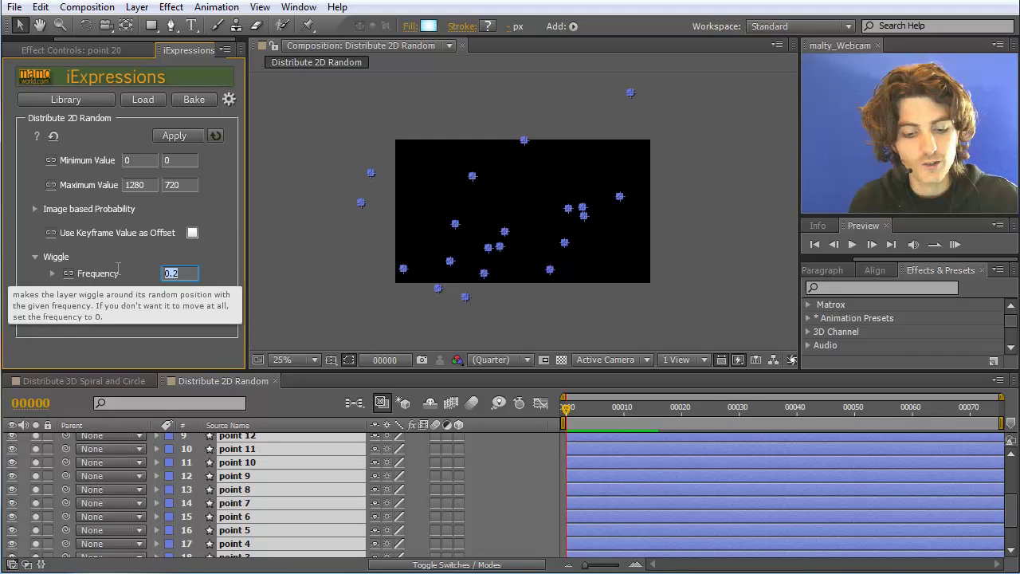
text(0)
click(187, 293)
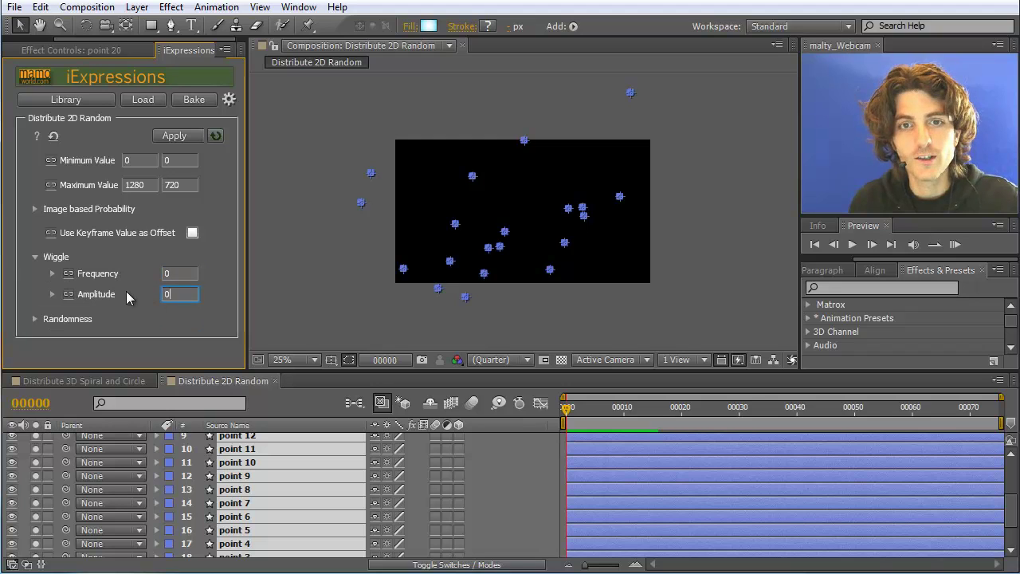
text(0)
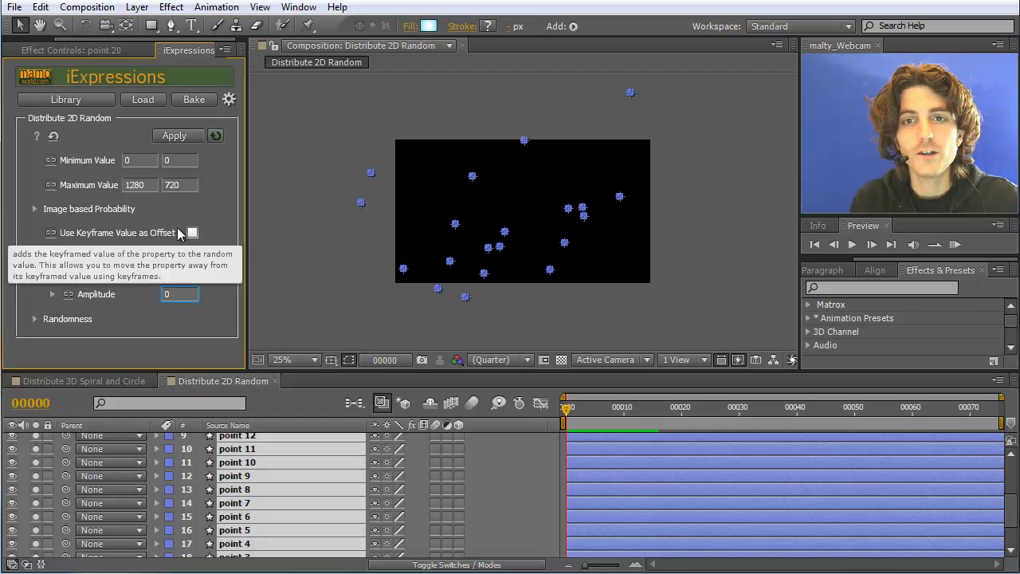
click(174, 135)
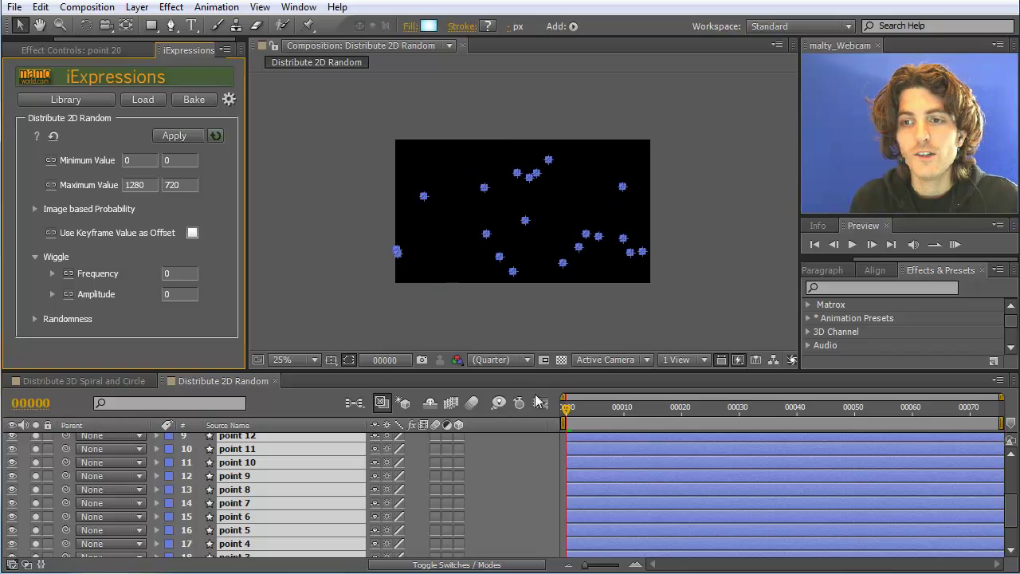
- Enable Use Keyframe Value as Offset and apply, shifting points below the frame
mouse_move(569, 411)
mouse_down()
mouse_move(669, 415)
mouse_move(577, 414)
mouse_up()
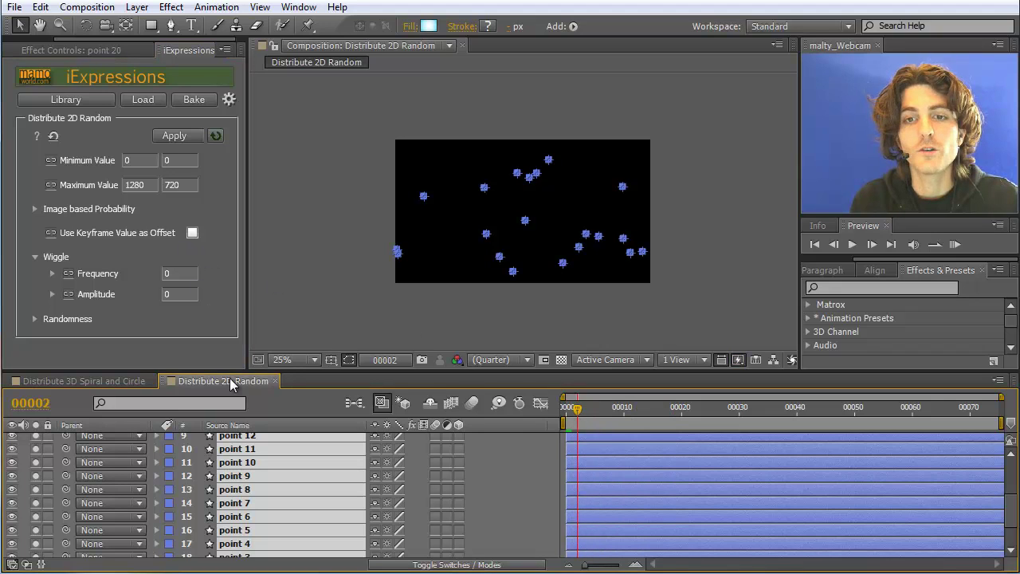
click(192, 233)
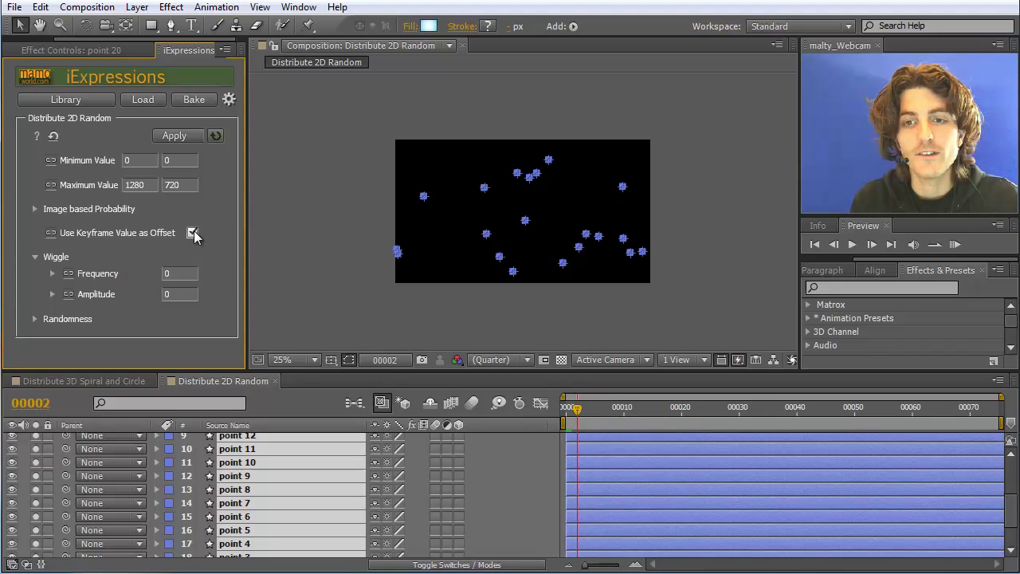
click(175, 135)
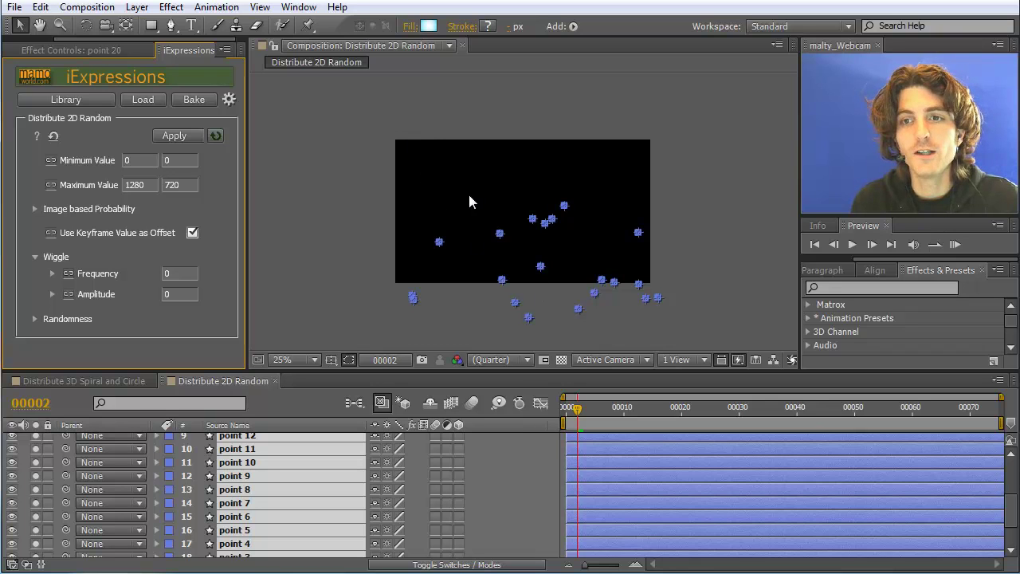
- Reveal point 20's Position and change its X value to 73
click(319, 281)
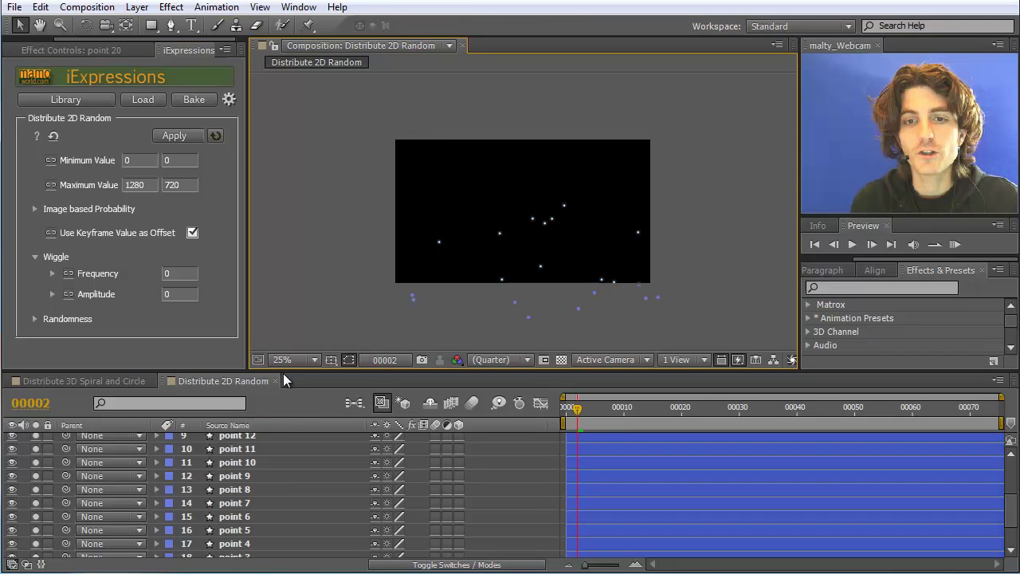
scroll(247, 439, up, 3)
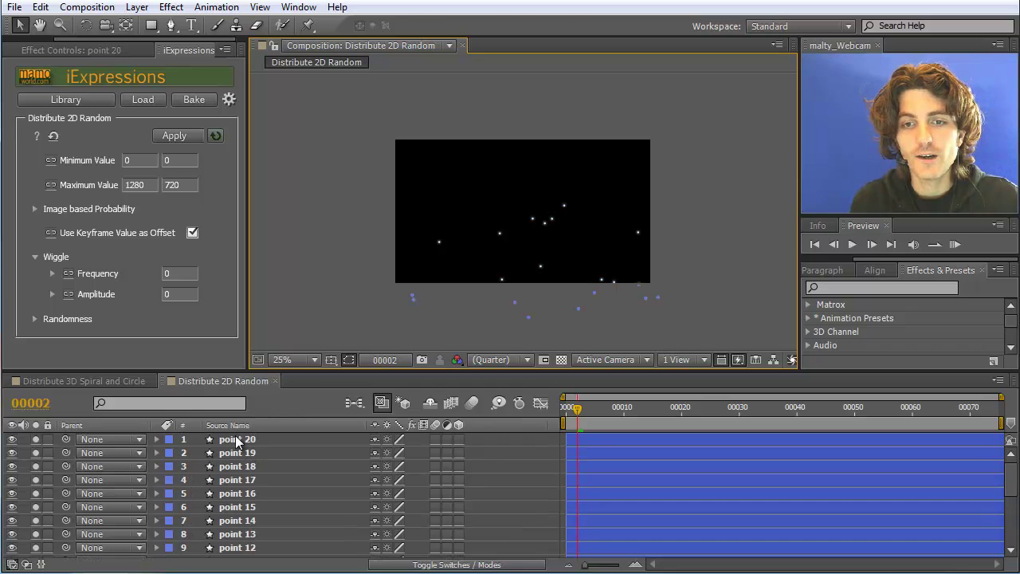
click(237, 439)
key(p)
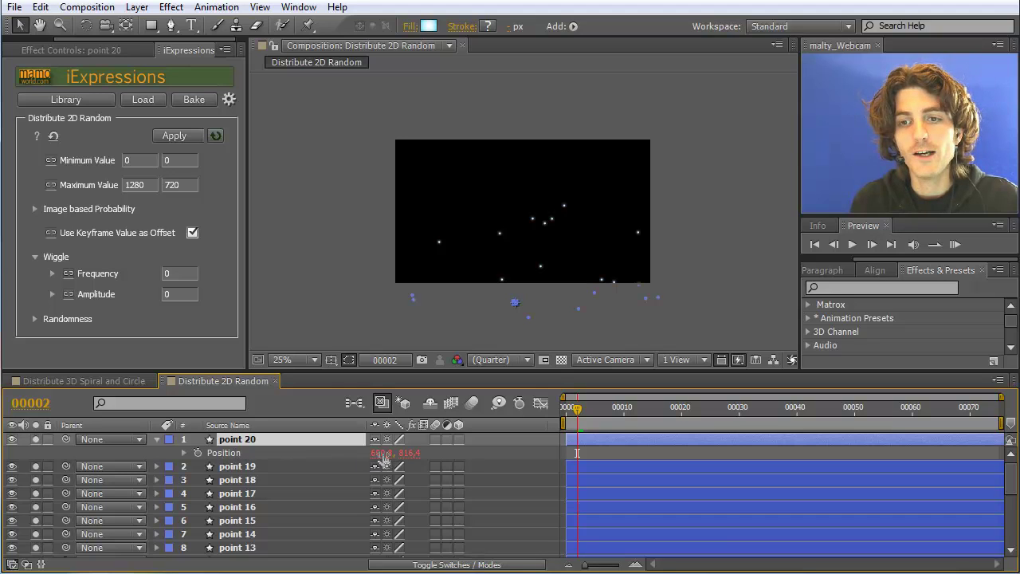
click(382, 452)
text(73)
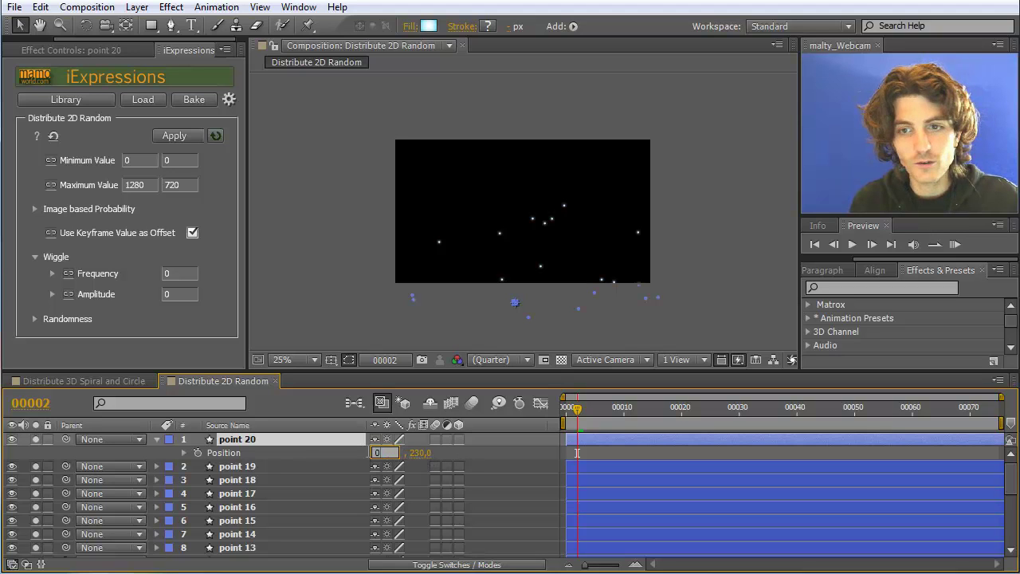
key(Tab)
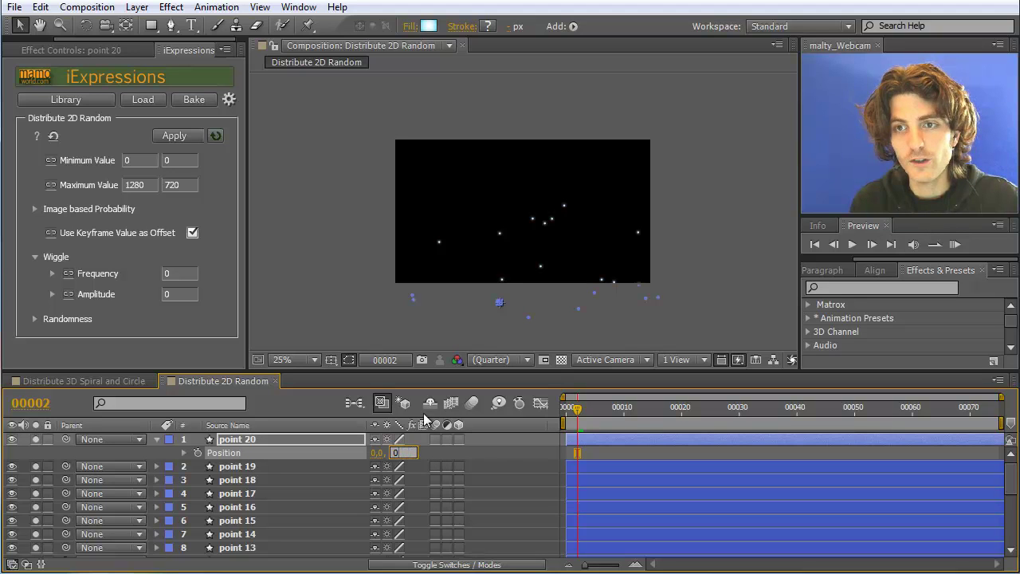
click(470, 317)
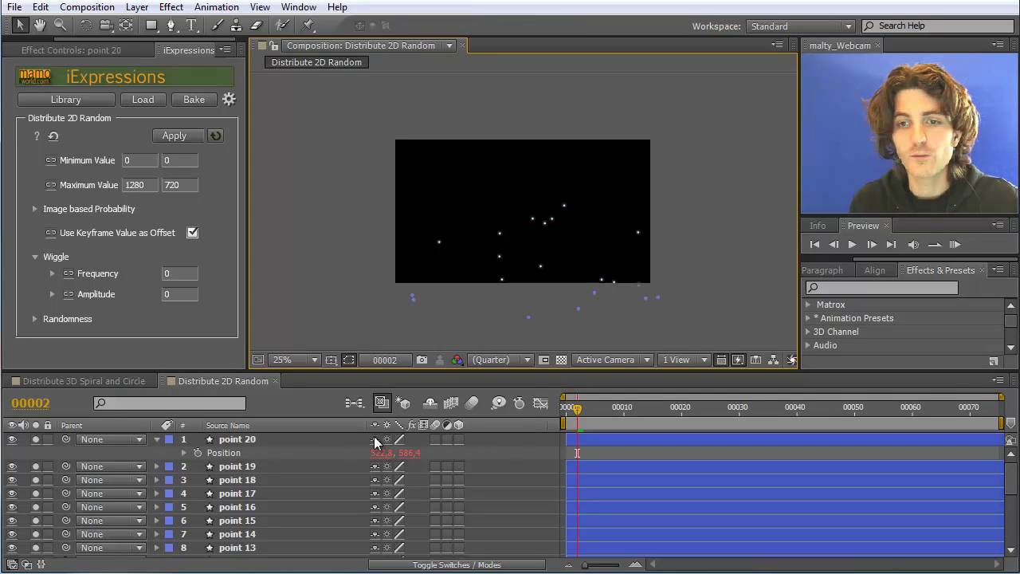
- Set the Position of all twenty point layers to 0, 0, fixing point 3's X to 0
click(233, 444)
scroll(239, 516, down, 5)
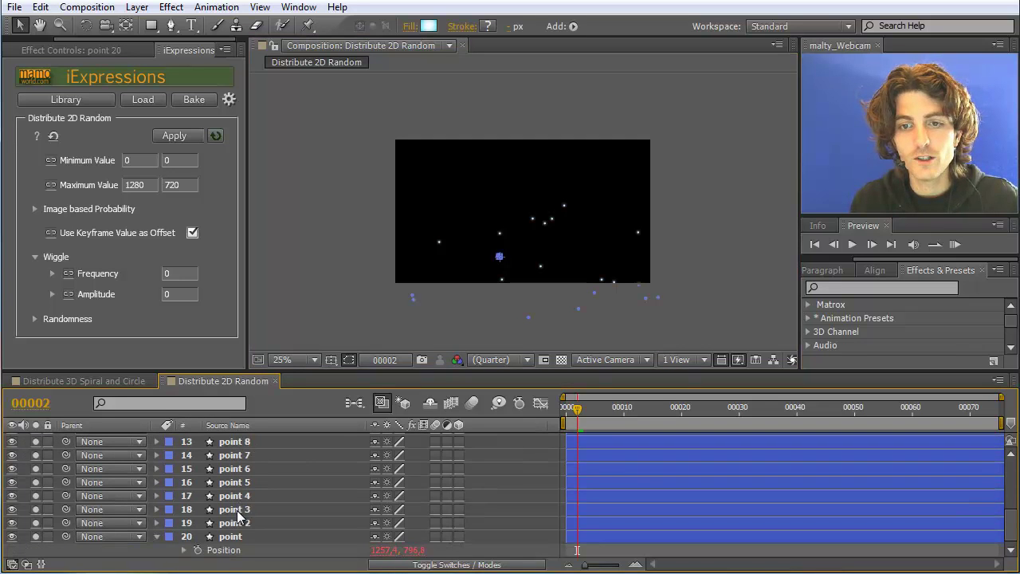
key(ctrl+a)
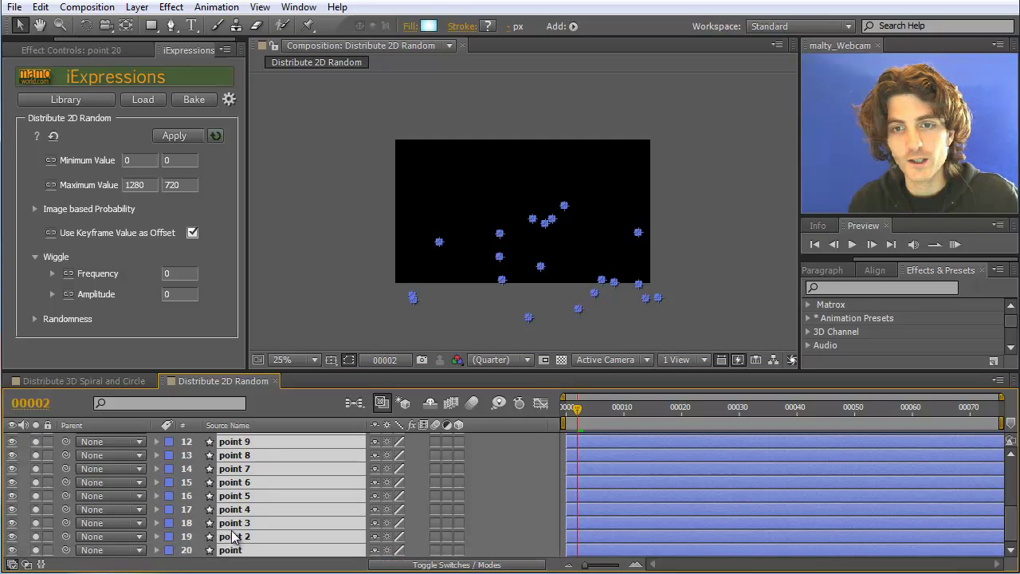
key(p)
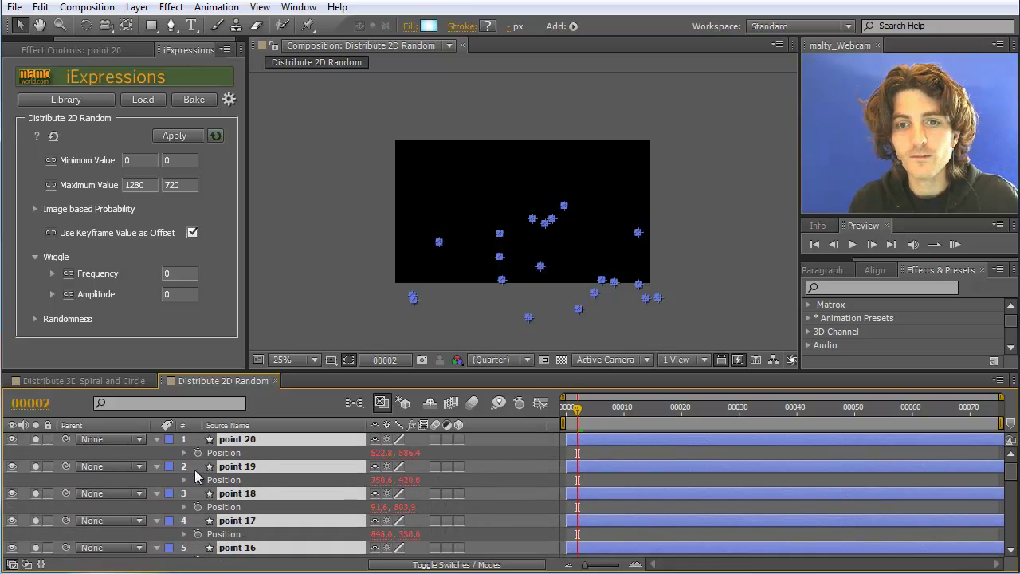
drag(141, 450, 262, 567)
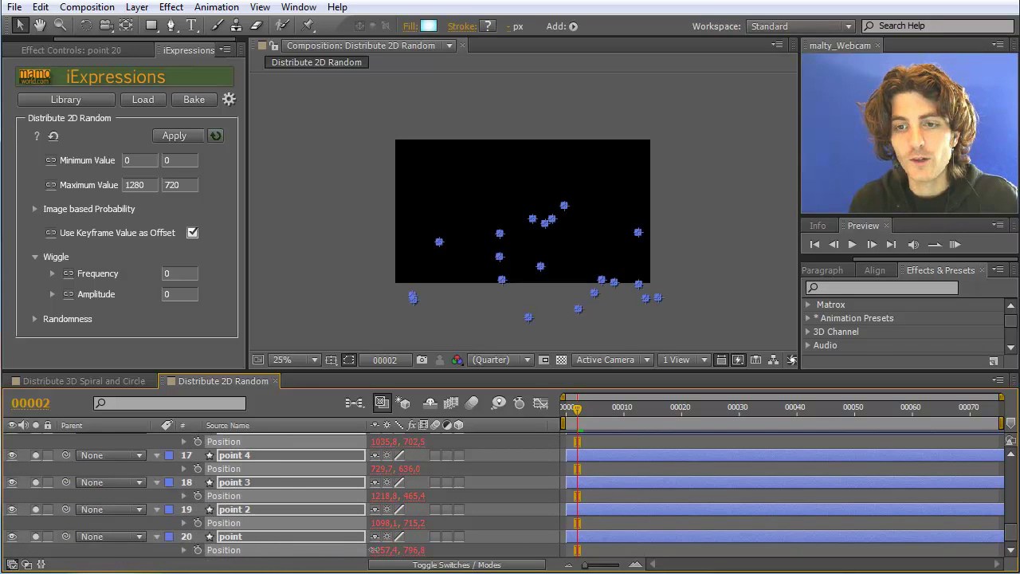
click(380, 549)
text(0)
key(Tab)
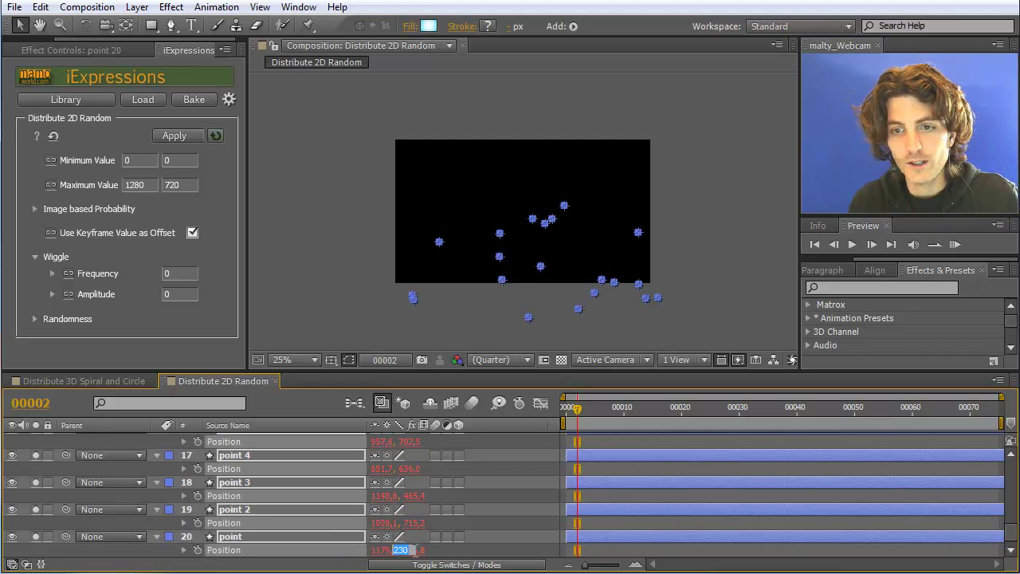
text(0)
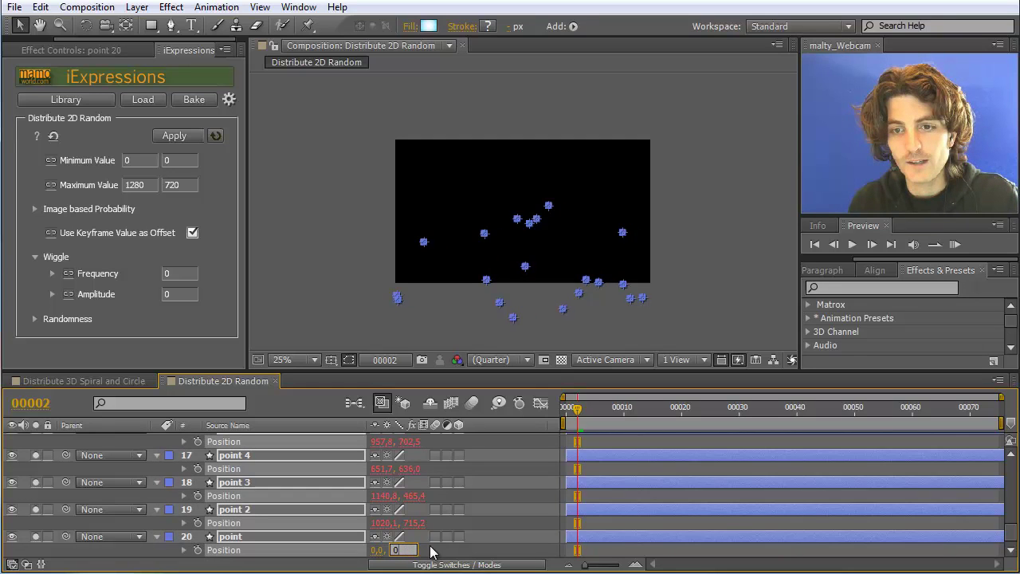
click(502, 551)
click(381, 495)
text(0)
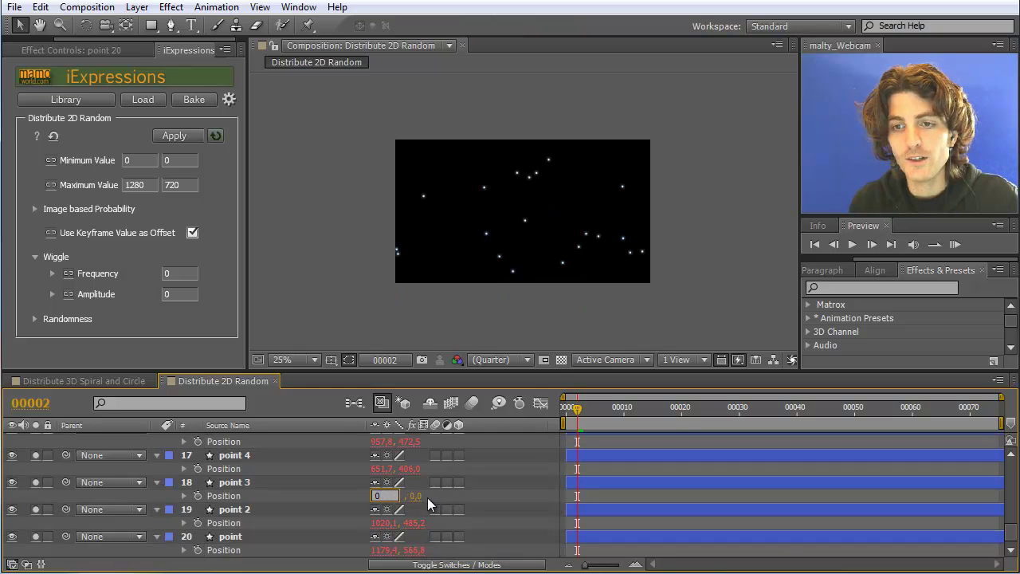
click(506, 469)
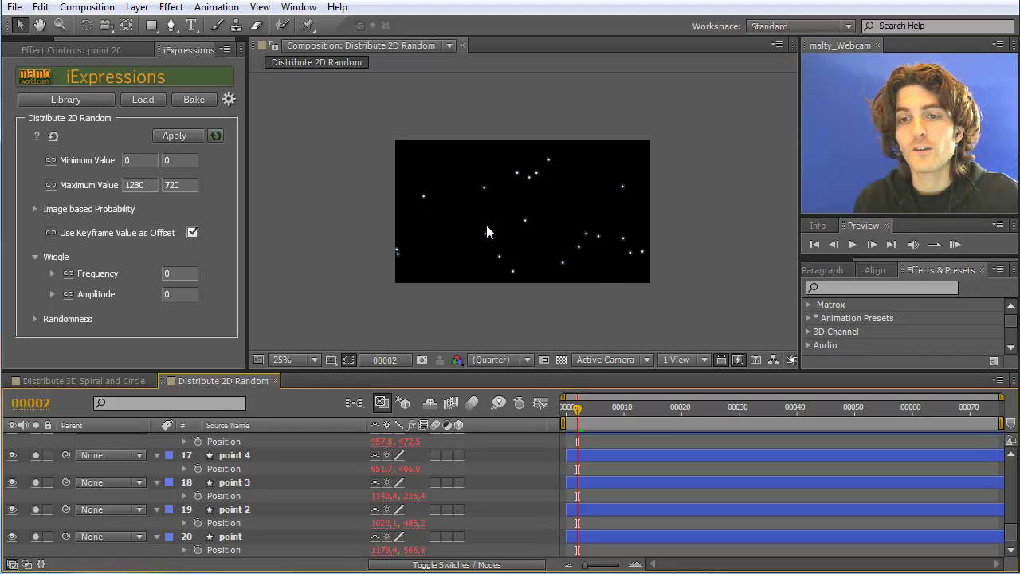
- Key all points' Position at frame 10, then shift them off-frame left at frame 0
drag(578, 410, 628, 409)
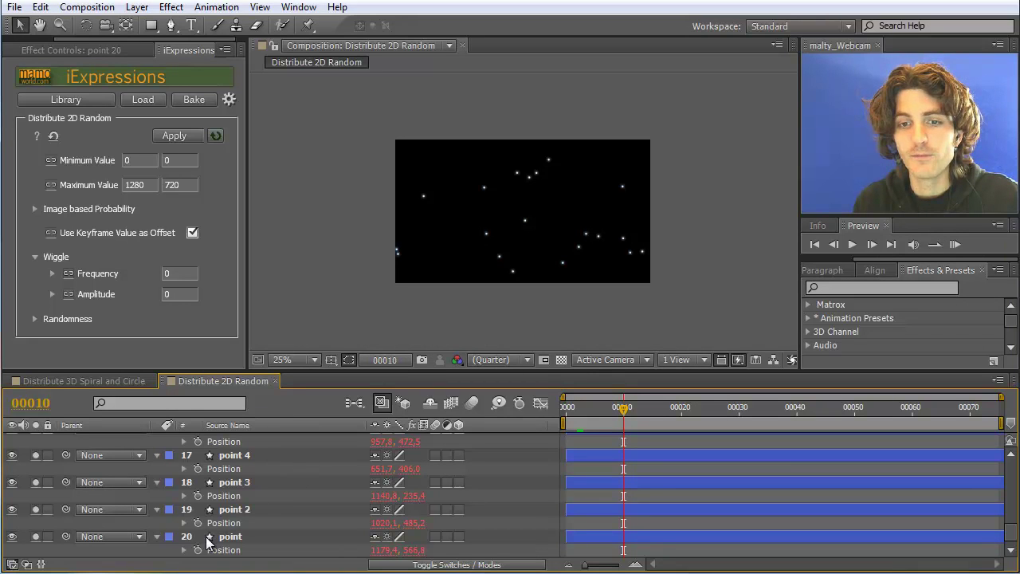
drag(164, 558, 203, 295)
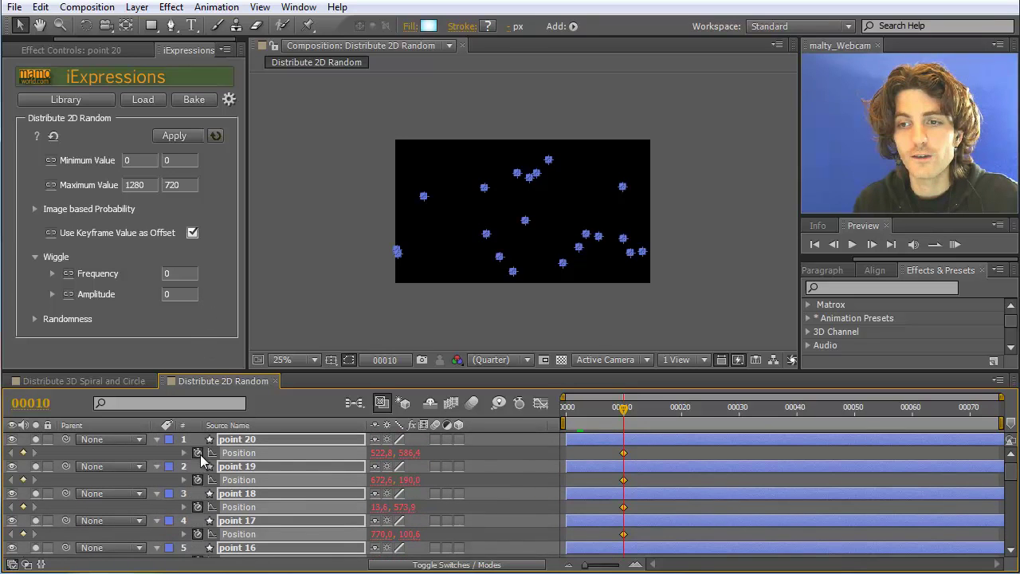
drag(623, 408, 564, 409)
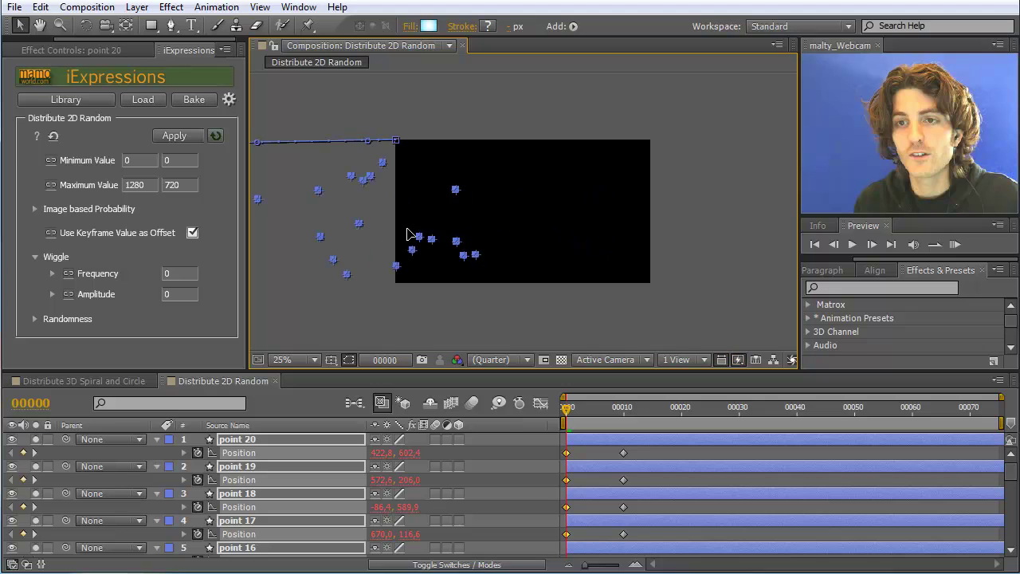
- RAM-preview the points sliding in from the left, then stop playback
click(956, 246)
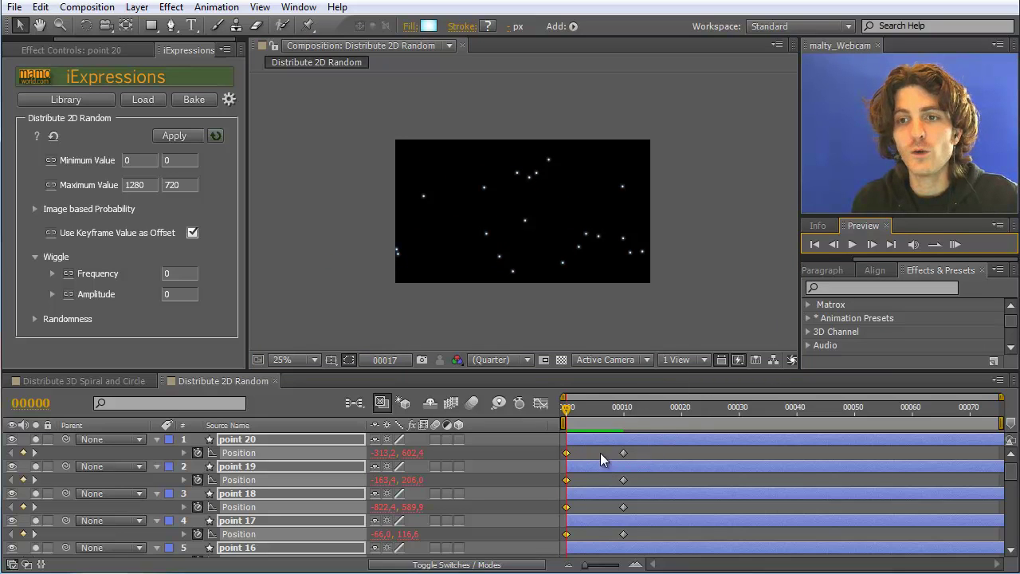
mouse_move(73, 235)
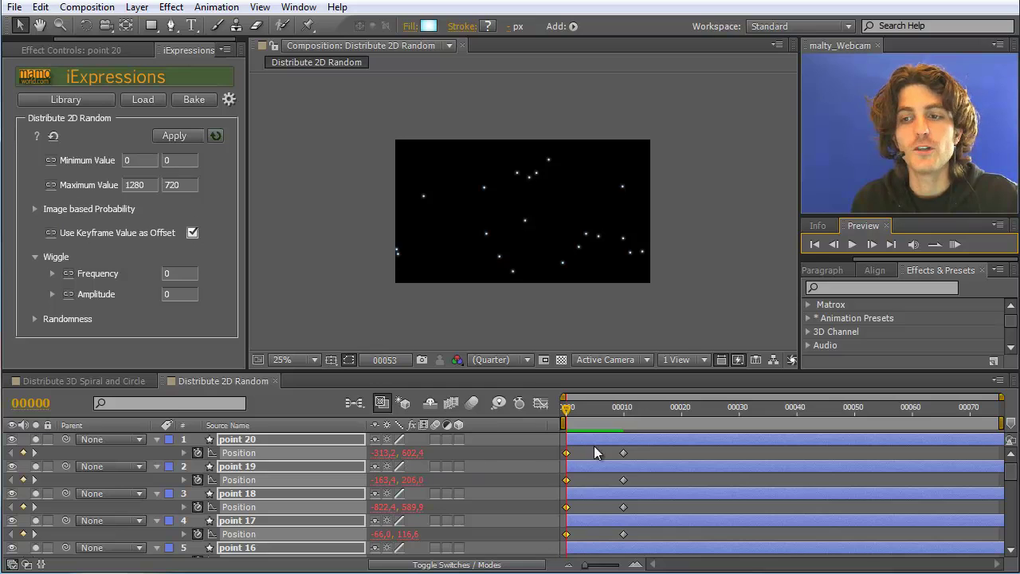
click(624, 379)
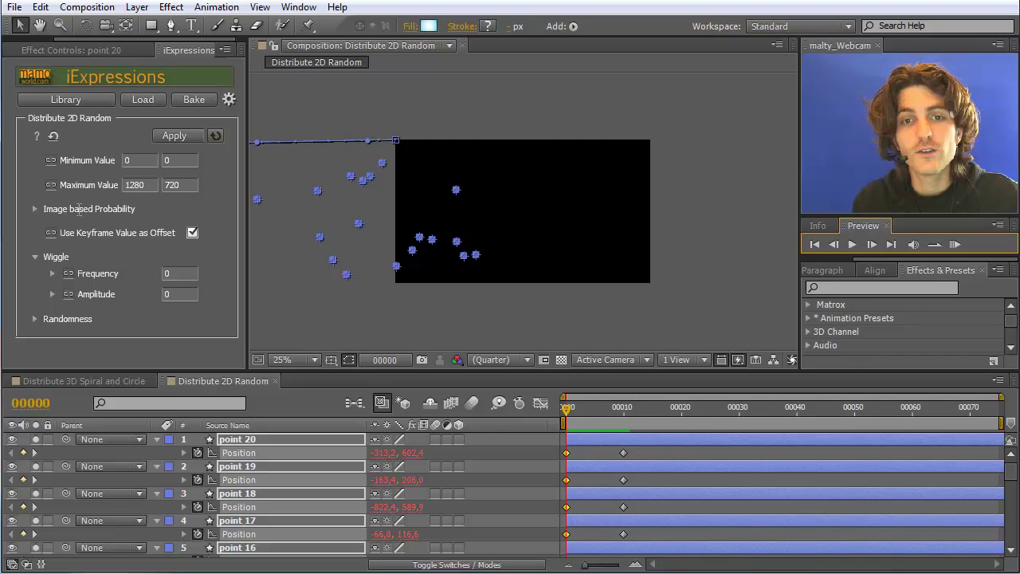
- Disable Use Keyframe Value as Offset, reapply the distribution, and delete all Position keyframes
click(192, 232)
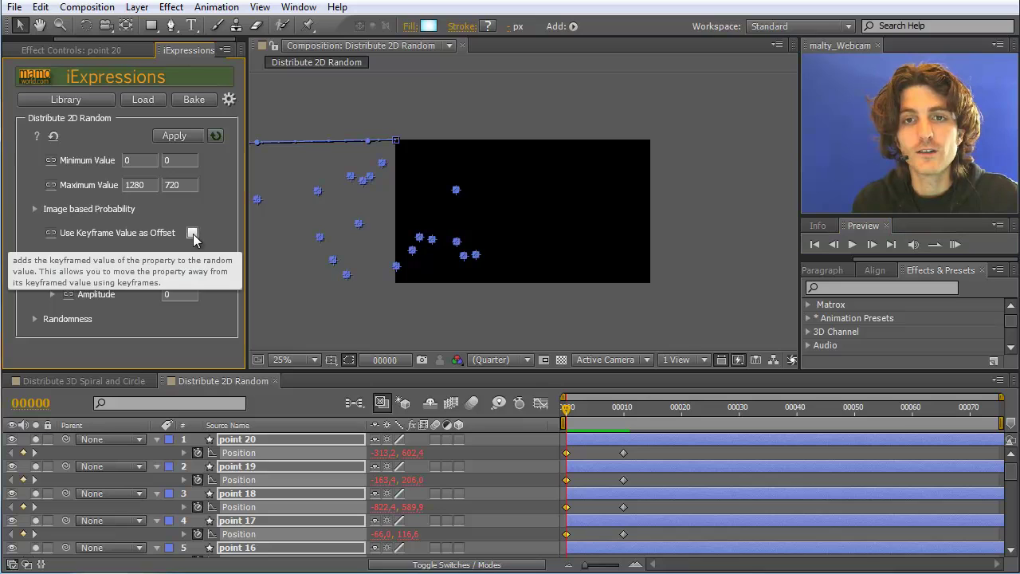
click(180, 135)
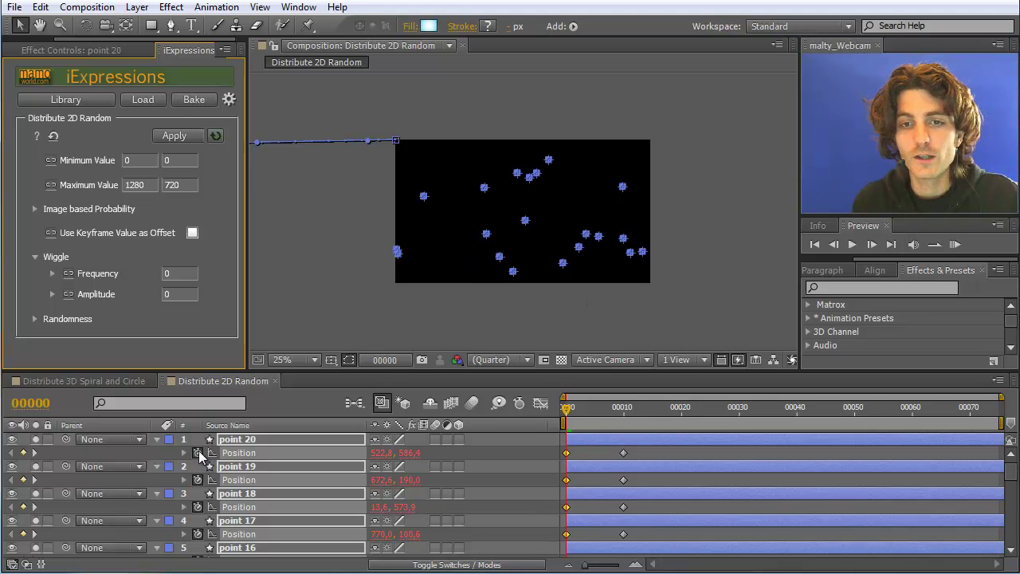
click(197, 453)
click(674, 319)
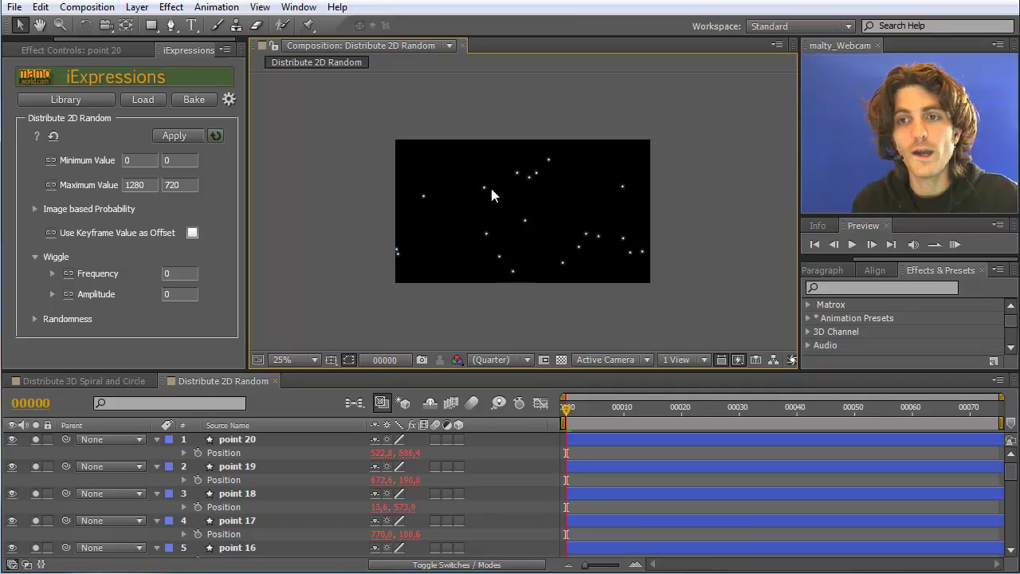
- Create a new solid layer named 'matte'
click(136, 7)
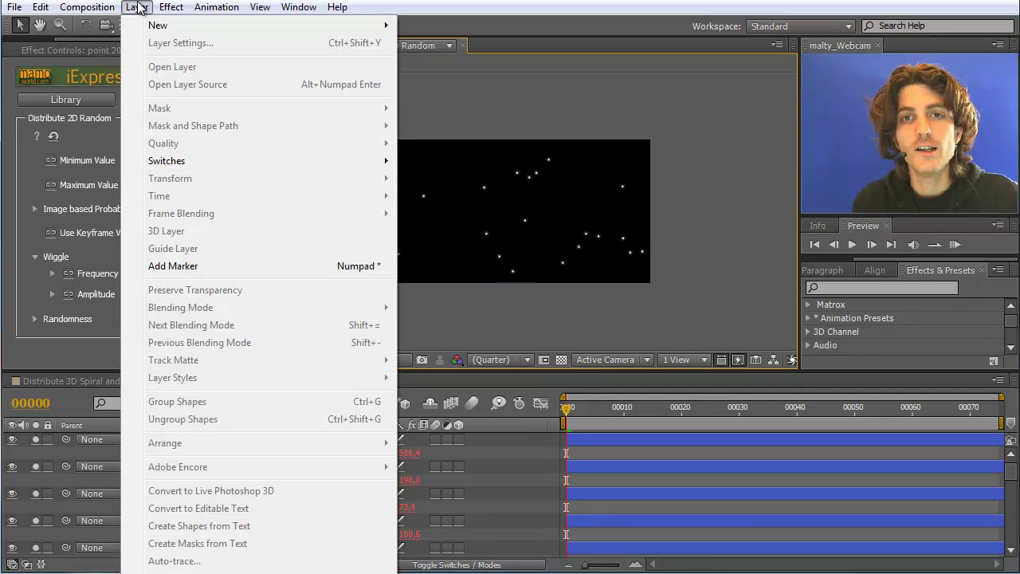
mouse_move(167, 27)
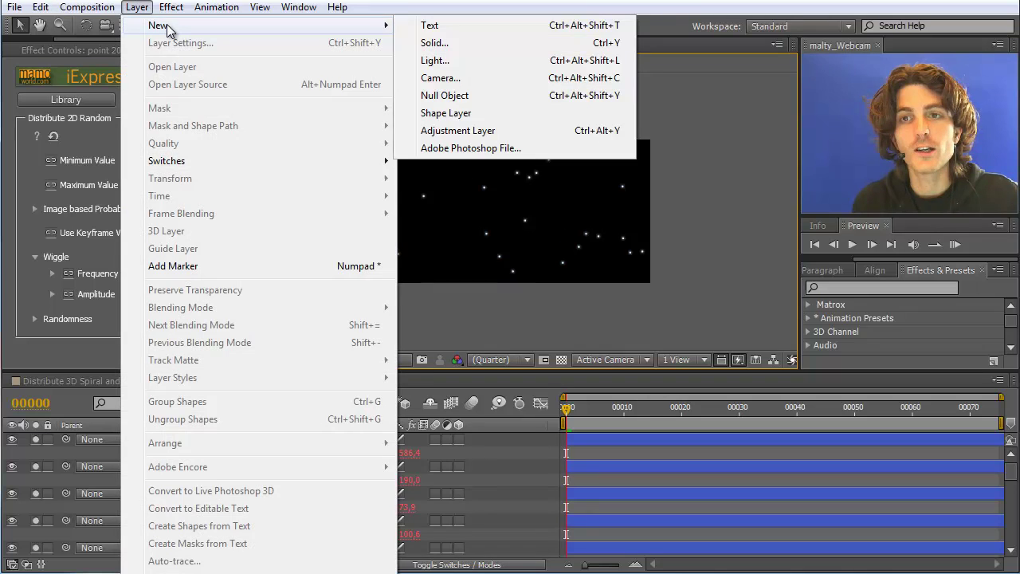
click(434, 44)
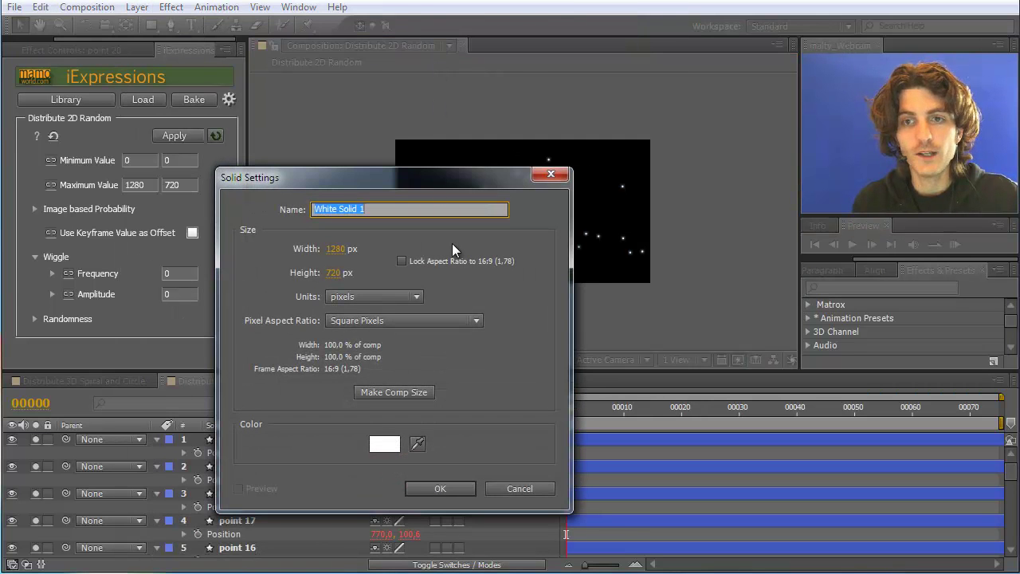
text(matte)
key(Return)
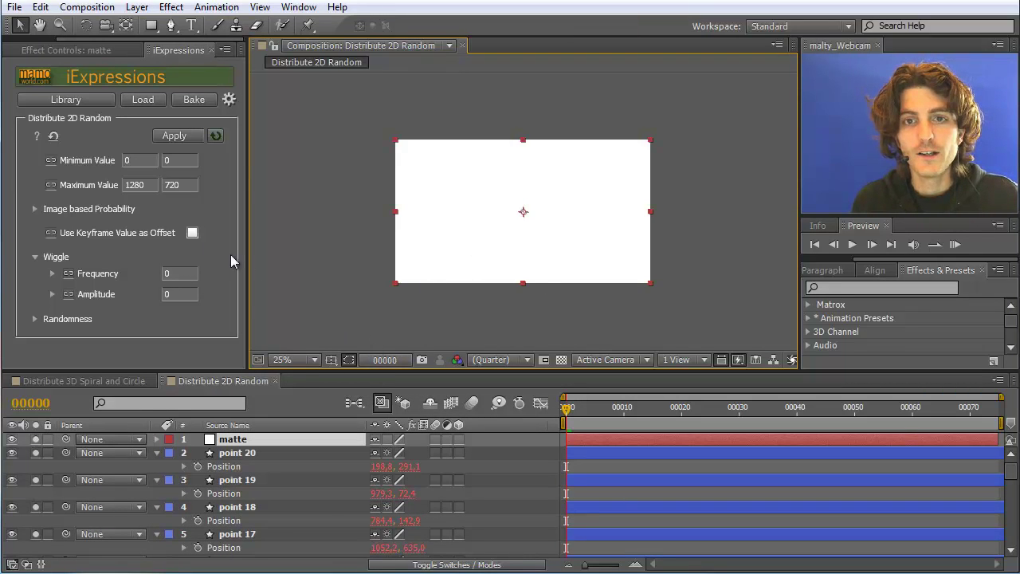
- In iExpressions, set the probability Layer to matte and enable Use Image Based Probability
click(34, 209)
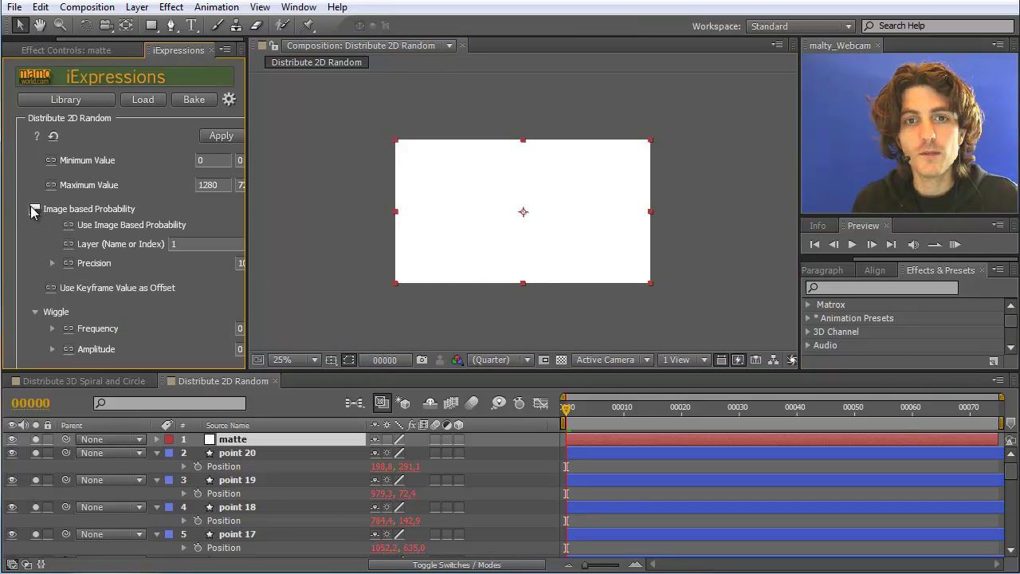
mouse_move(100, 244)
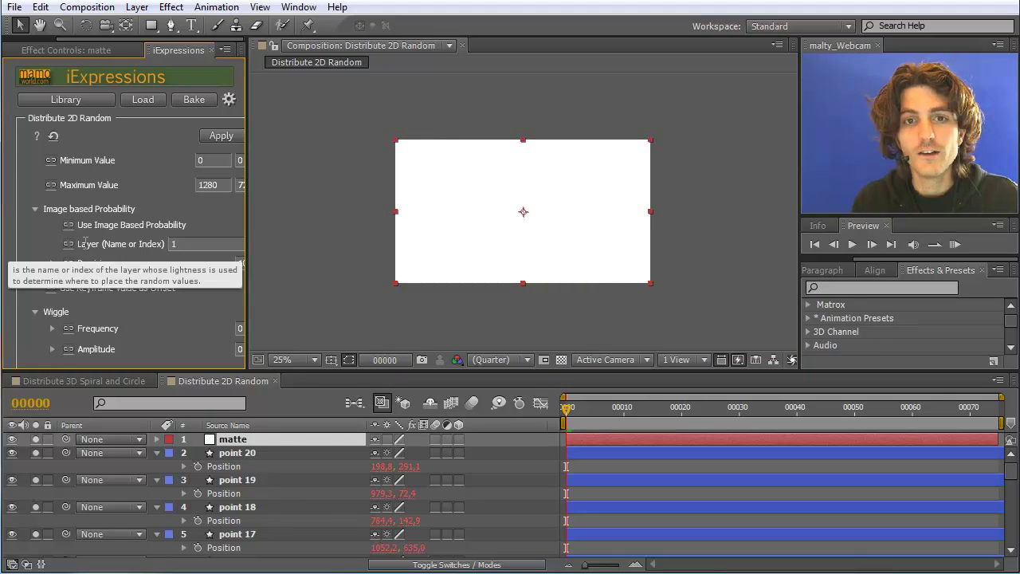
drag(245, 239, 319, 239)
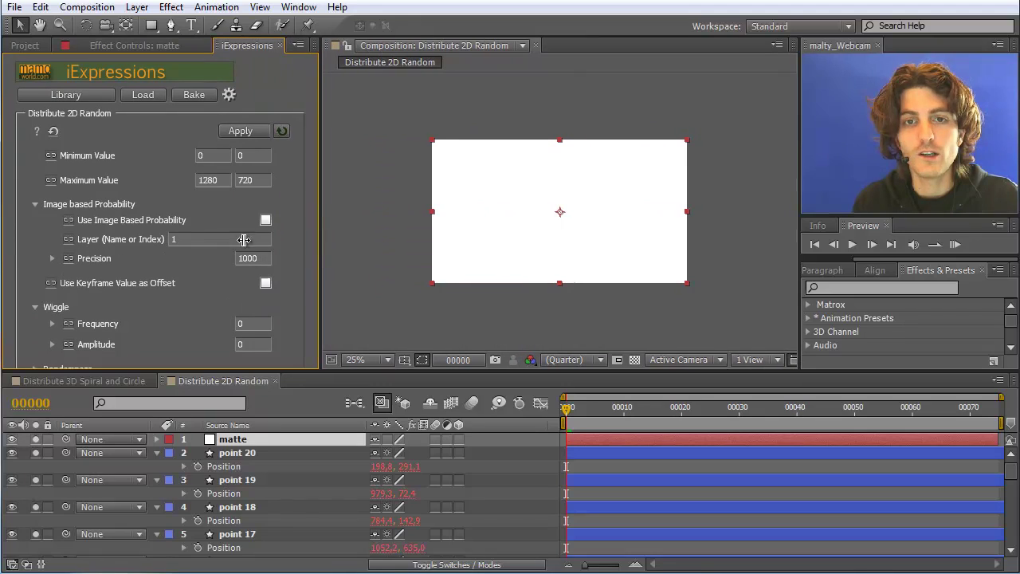
click(243, 440)
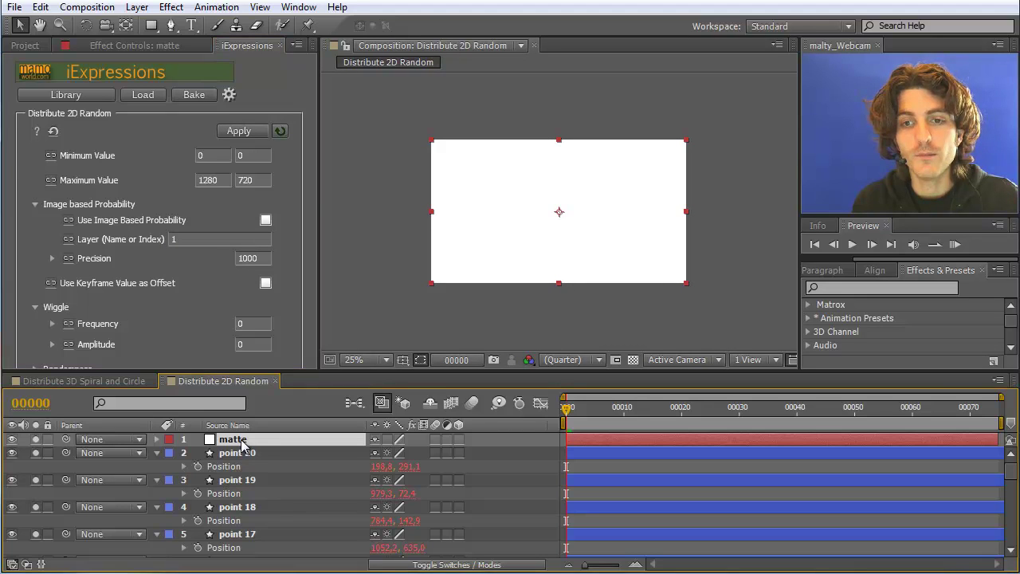
click(188, 239)
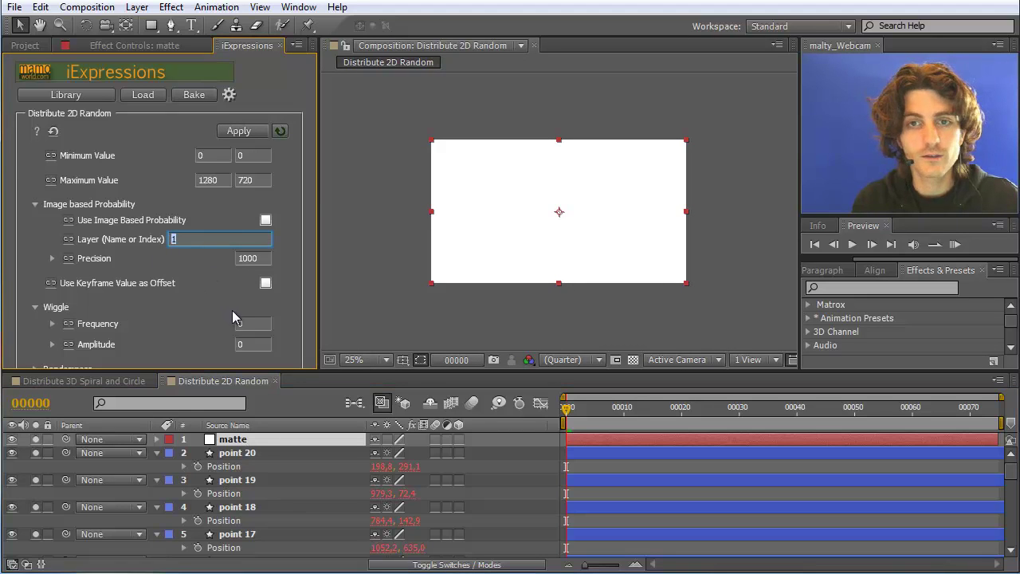
text(matte)
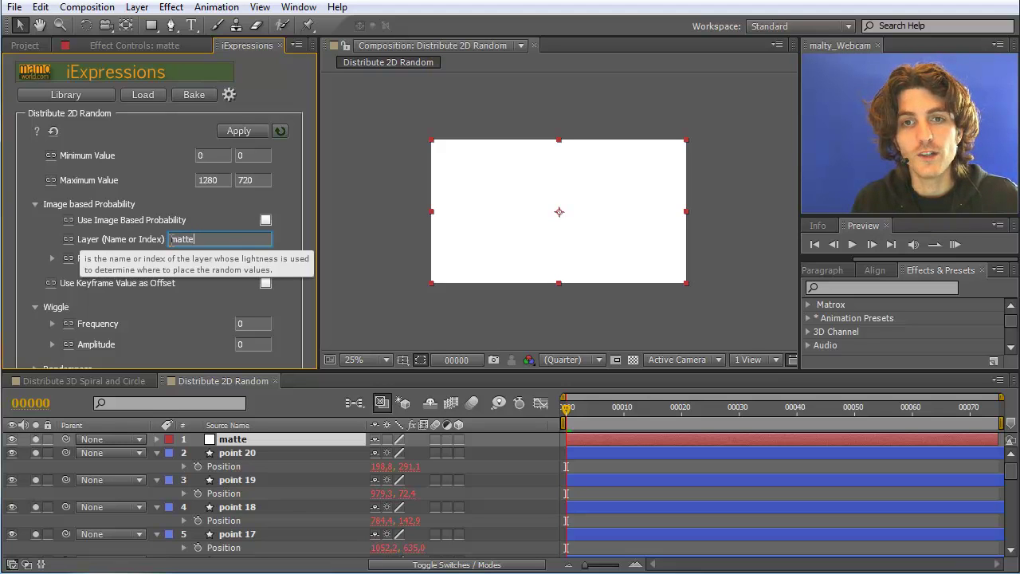
click(265, 221)
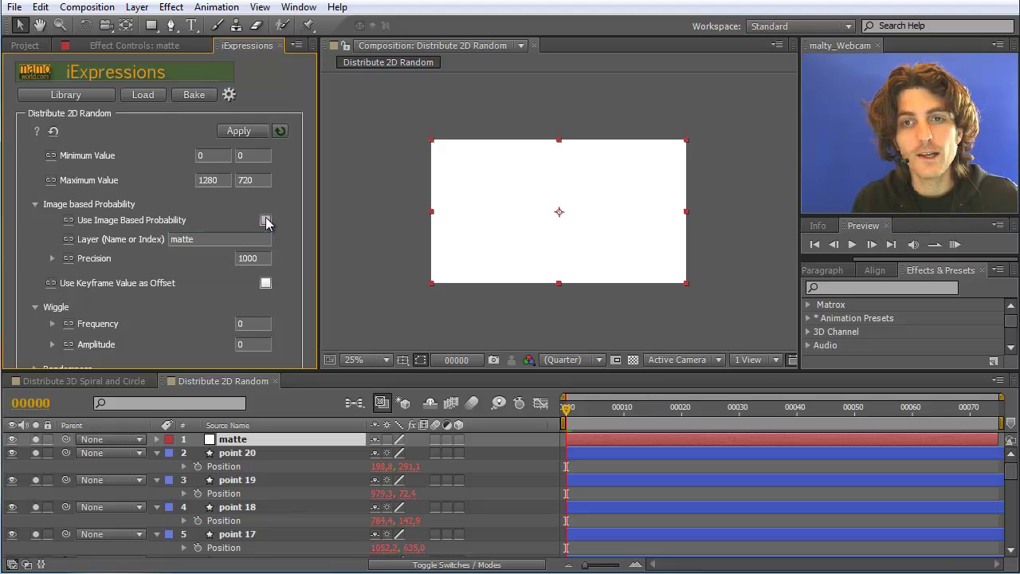
- Select all twenty point layers, point 20 through the last, and reapply the distribution
click(233, 454)
scroll(259, 490, down, 3)
scroll(259, 490, down, 10)
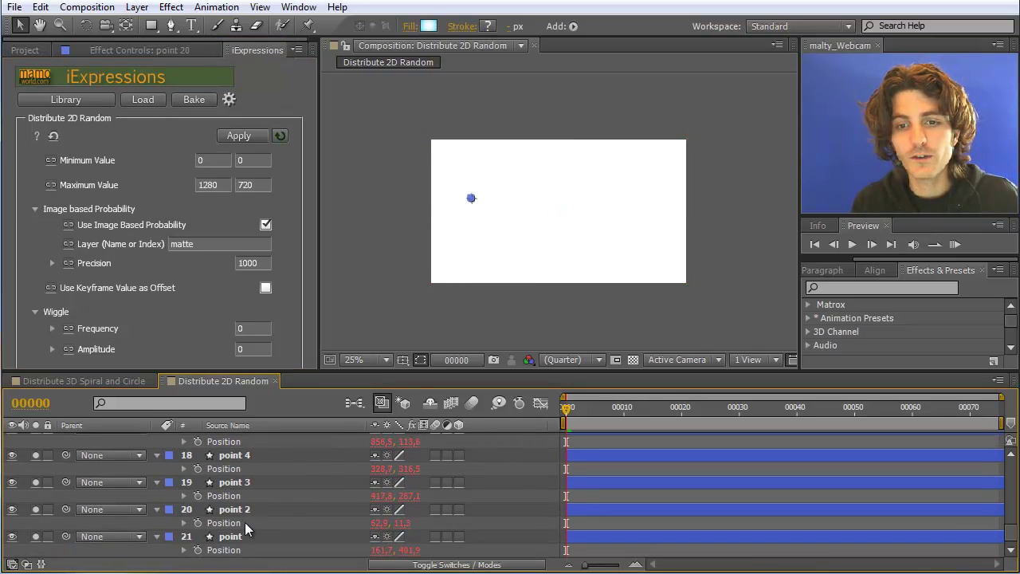
shift+click(233, 537)
click(226, 135)
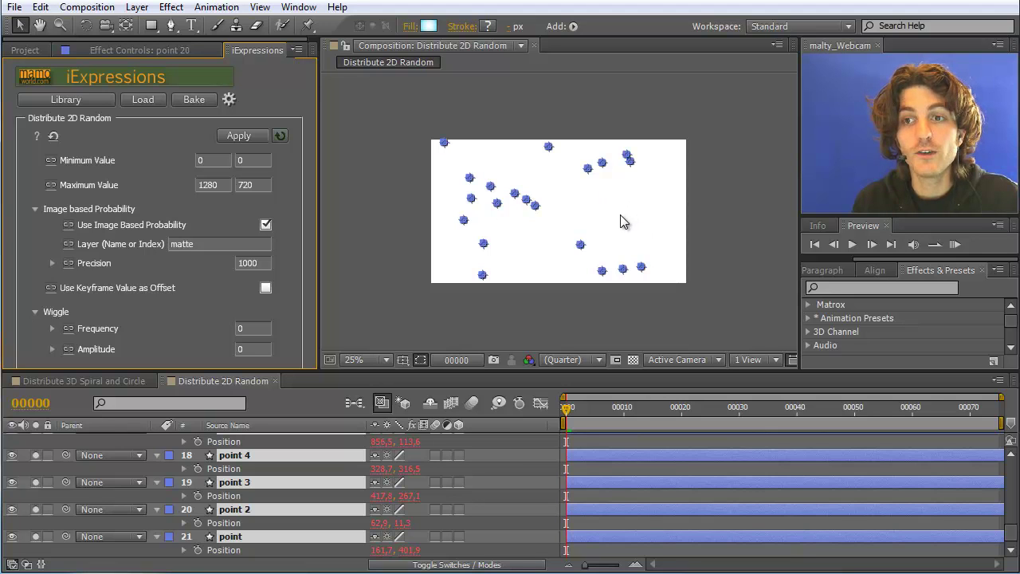
click(151, 25)
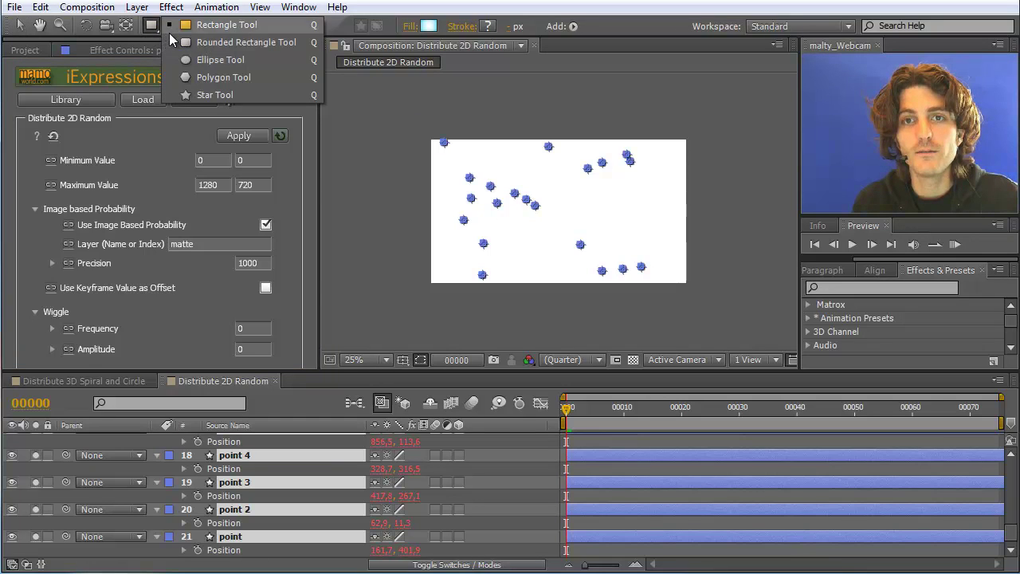
click(211, 60)
drag(507, 174, 575, 229)
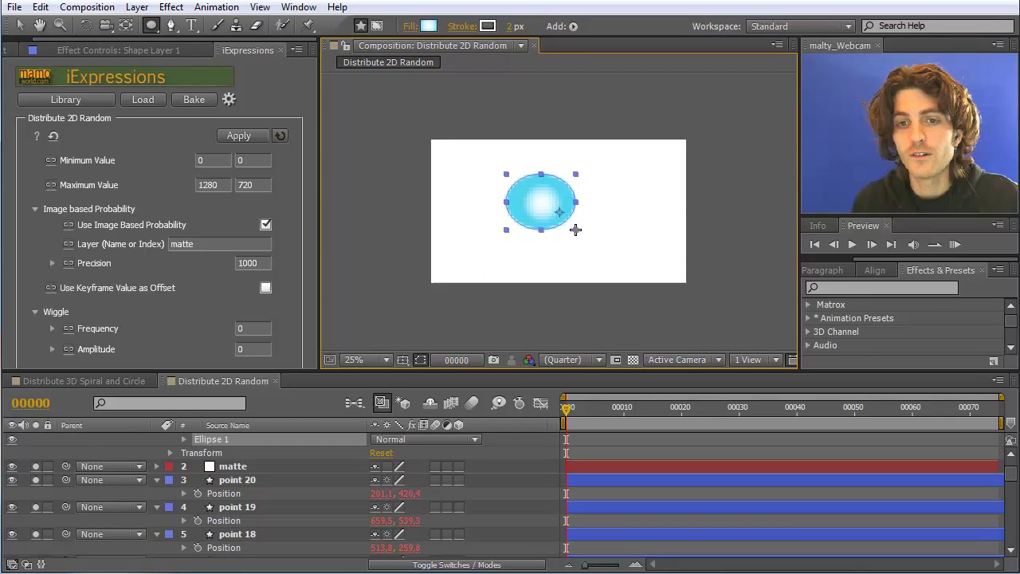
scroll(384, 501, up, 1)
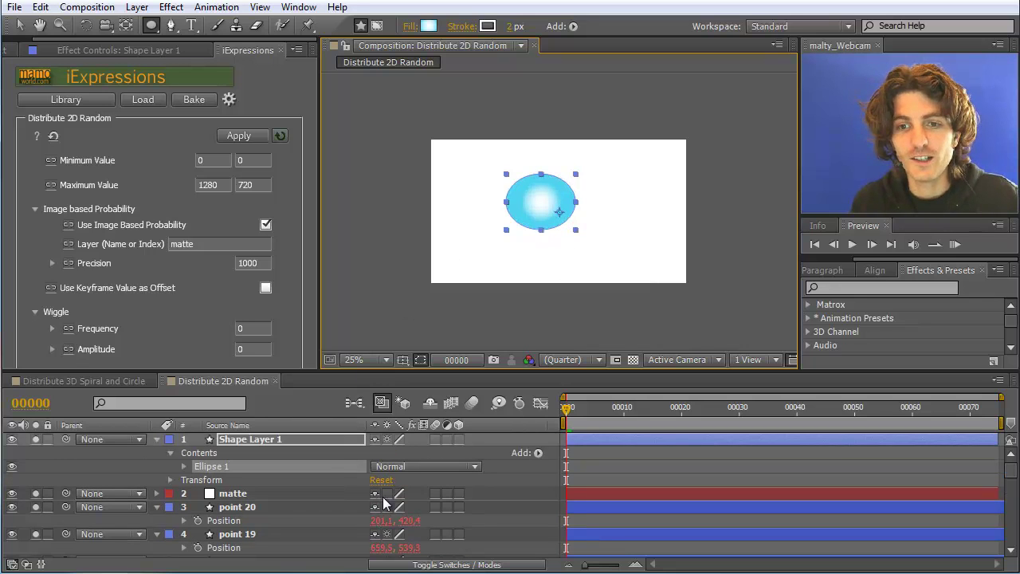
key(Delete)
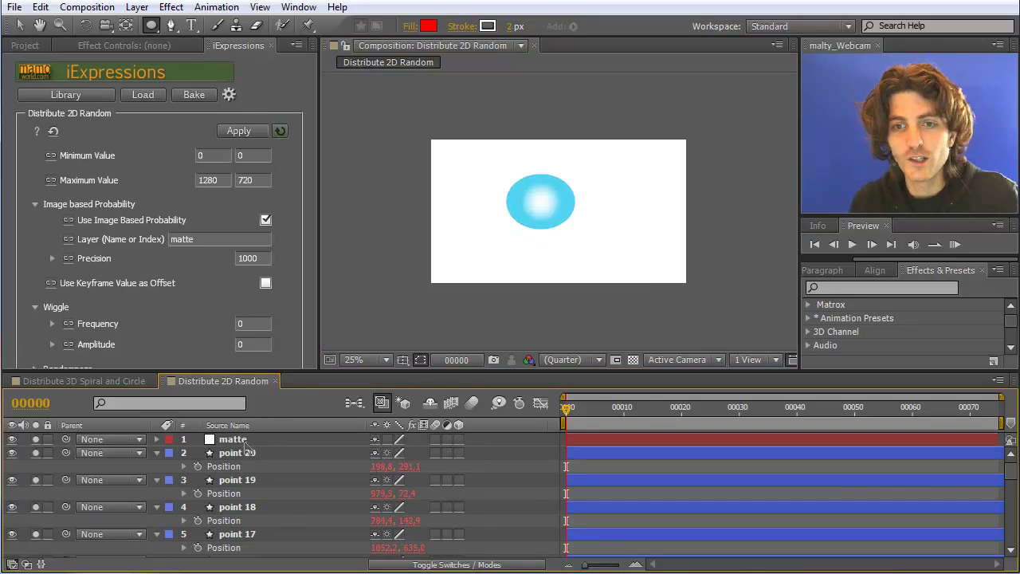
click(231, 443)
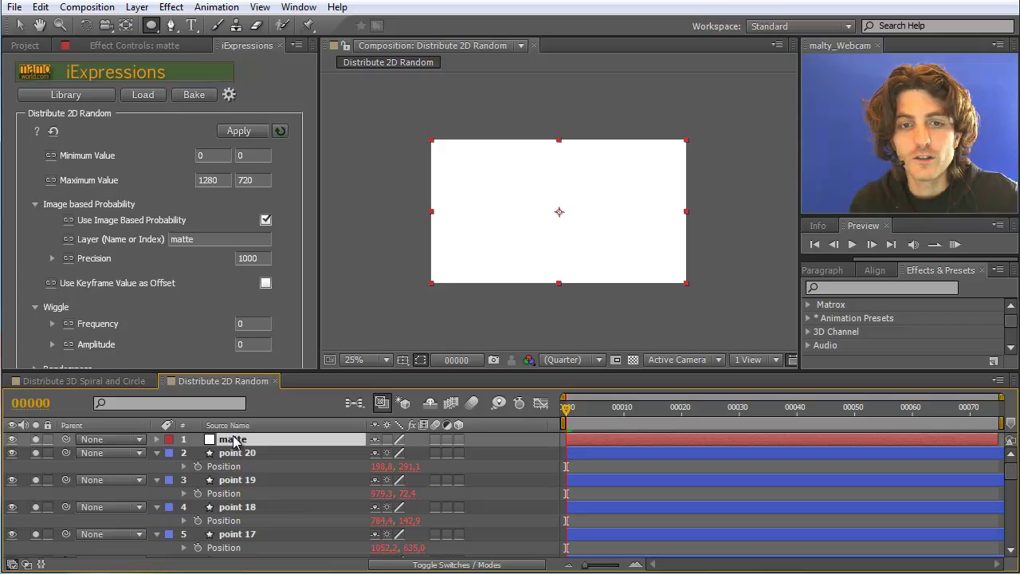
- Lower the matte's opacity to 20% and draw an ellipse mask around the central points
key(t)
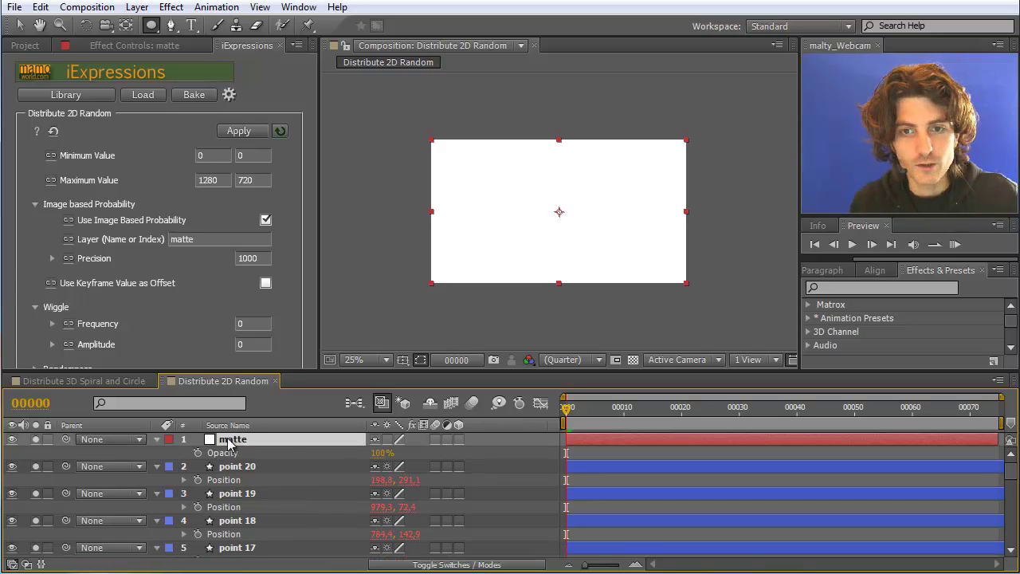
click(382, 452)
text(20)
key(Return)
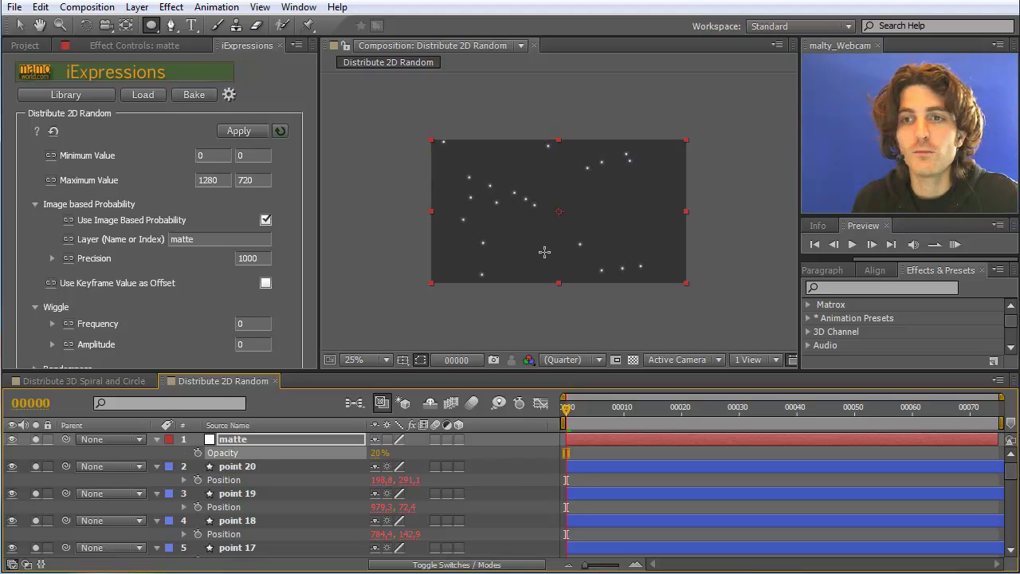
click(498, 166)
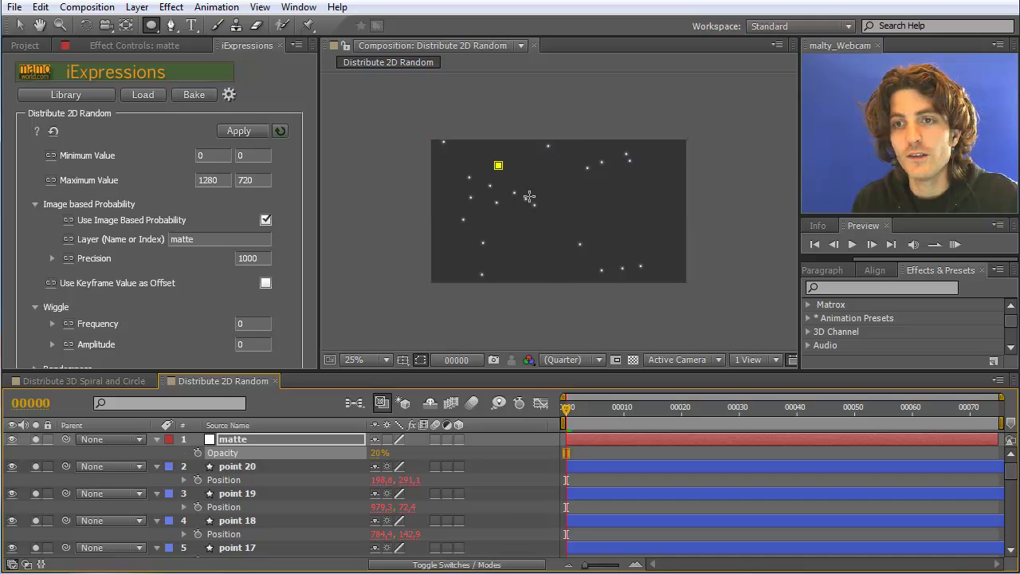
drag(558, 211, 588, 227)
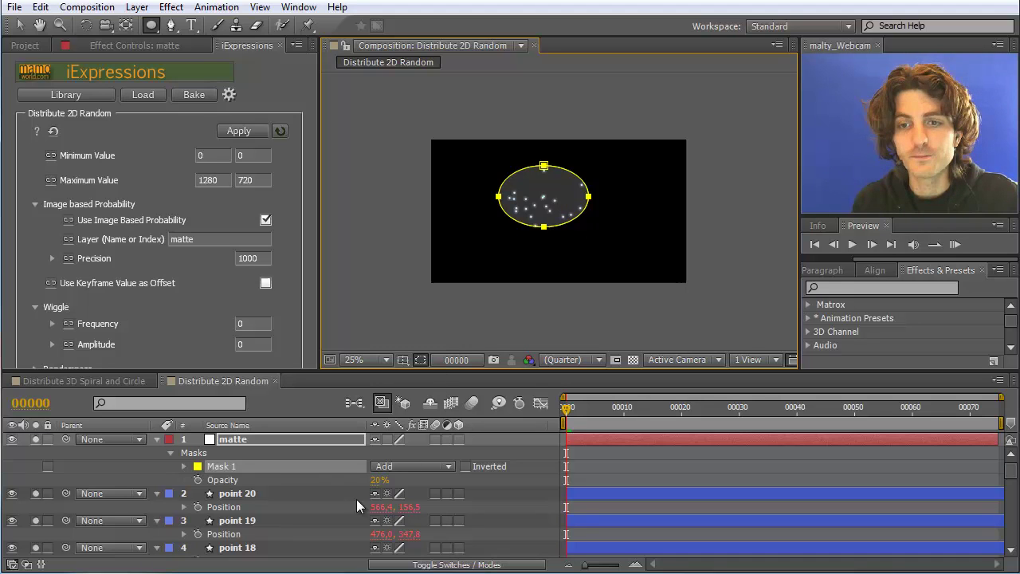
- Return the matte's opacity to 100% and hide the matte layer
click(376, 481)
text(26)
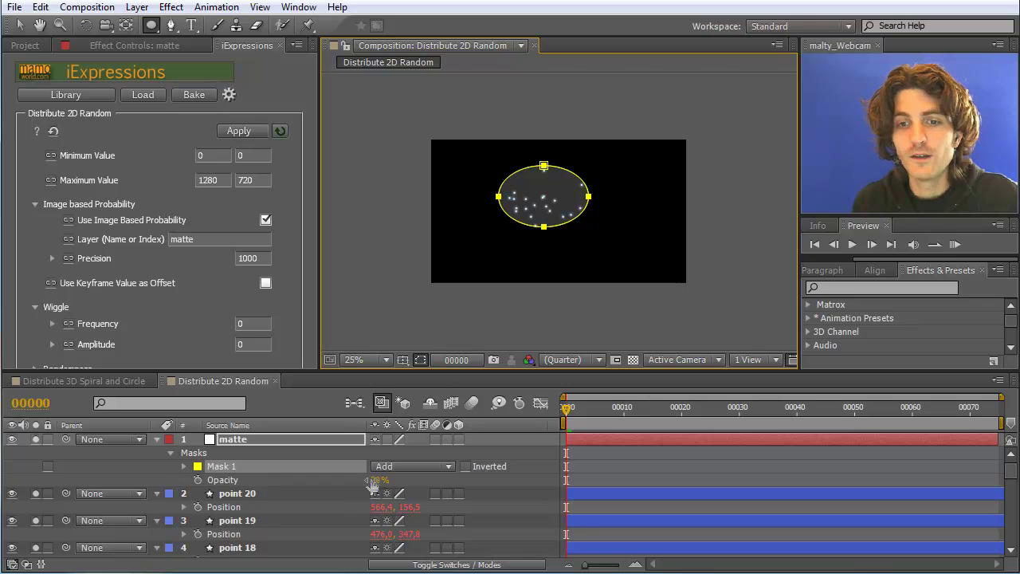
key(Return)
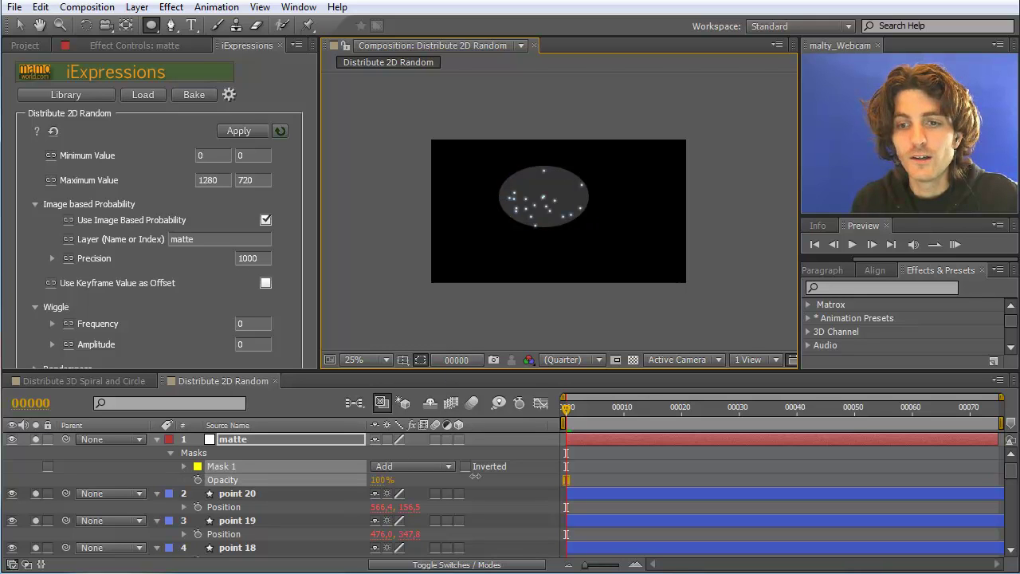
click(327, 478)
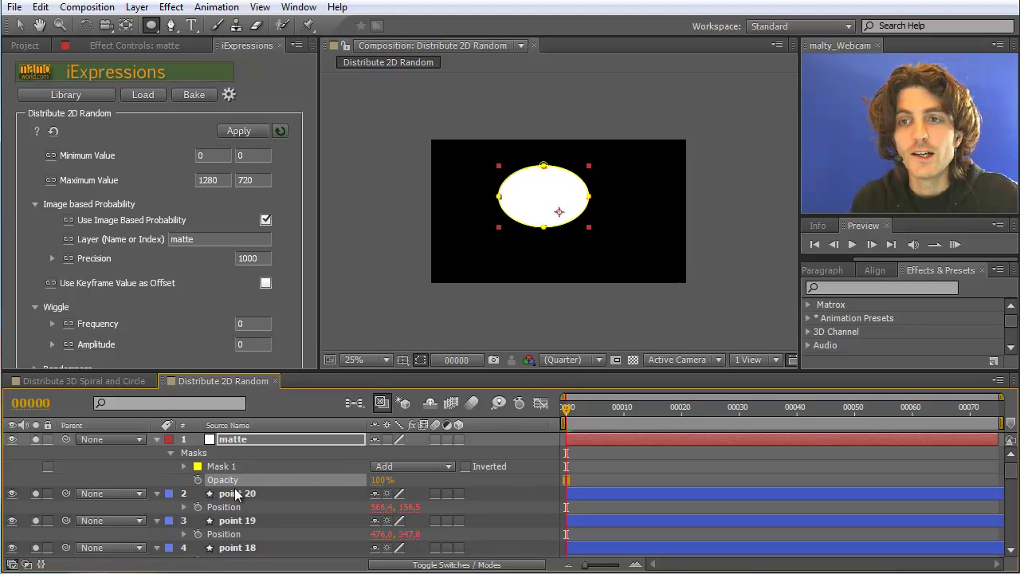
click(11, 439)
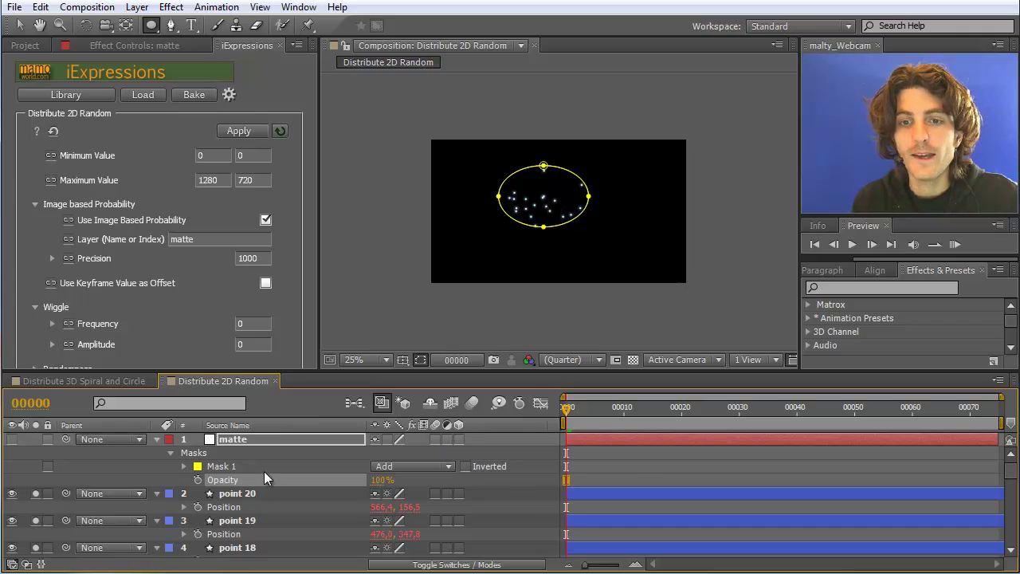
- Keyframe the matte's Mask Path at frame 0, then move the ellipse right and down at frame 38
key(m)
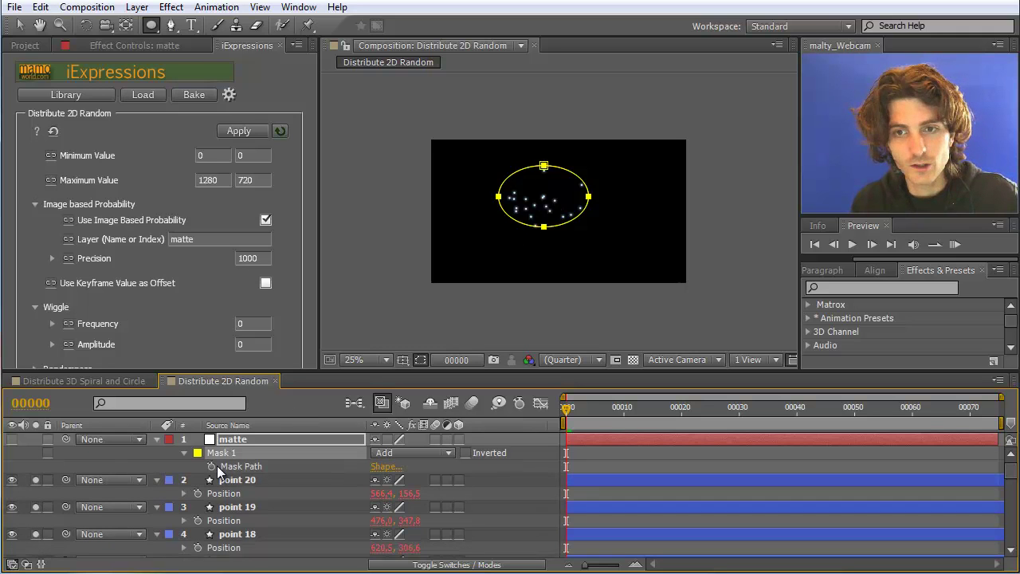
click(212, 465)
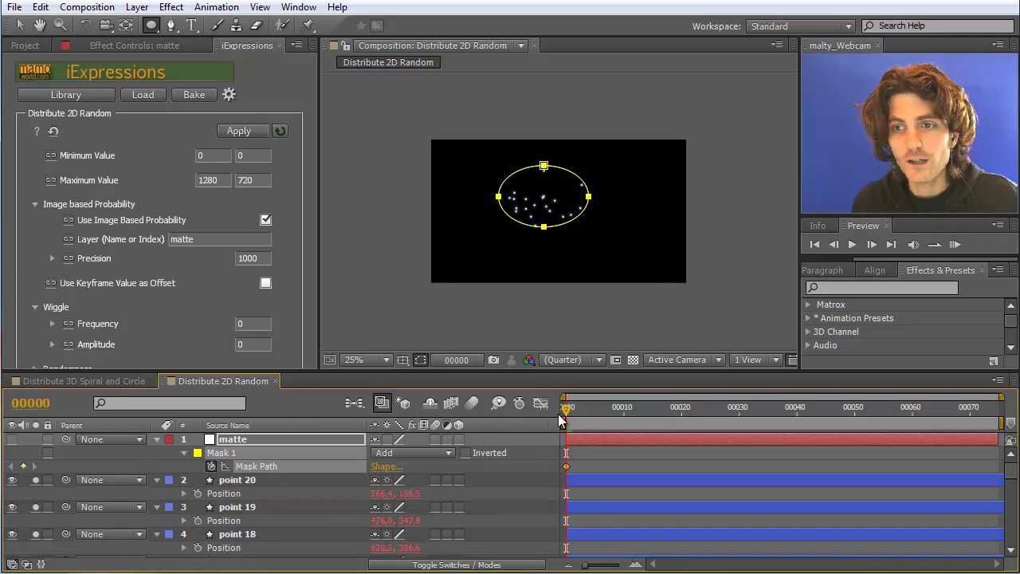
drag(567, 411, 571, 411)
drag(739, 413, 785, 411)
click(20, 24)
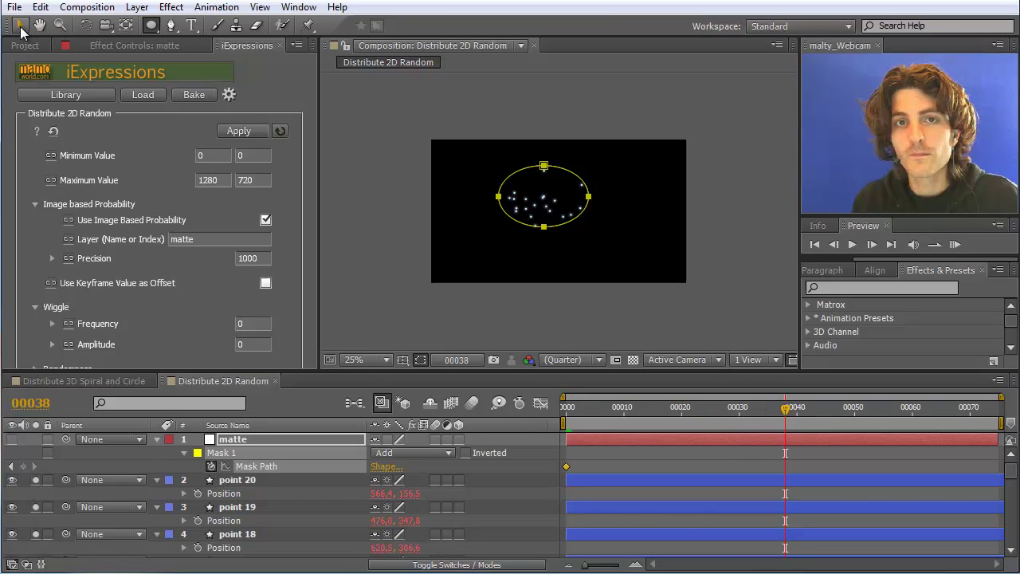
drag(582, 215, 655, 252)
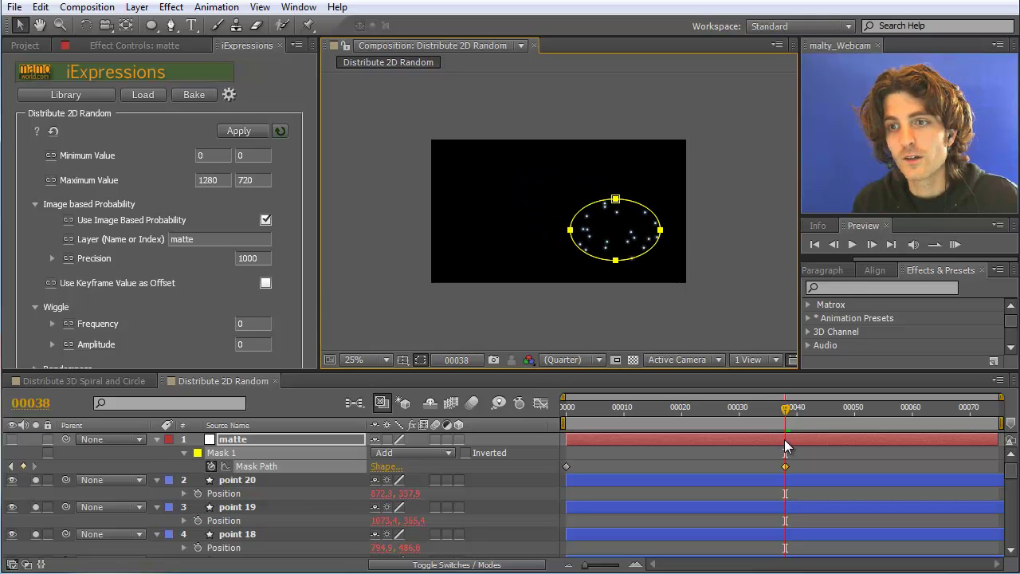
- Switch the preview from Loop to Play Once and RAM-preview the animation
click(956, 246)
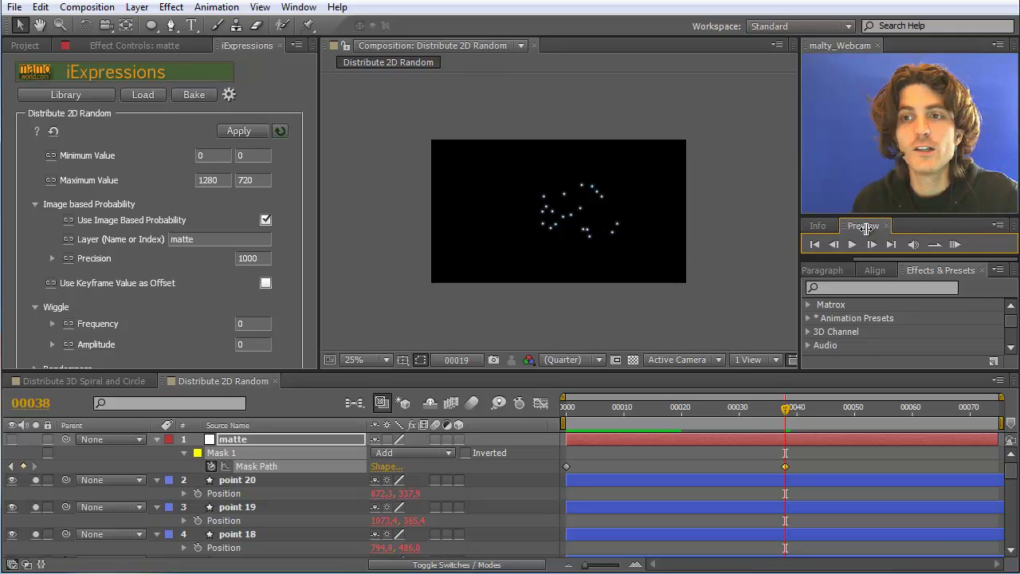
click(935, 245)
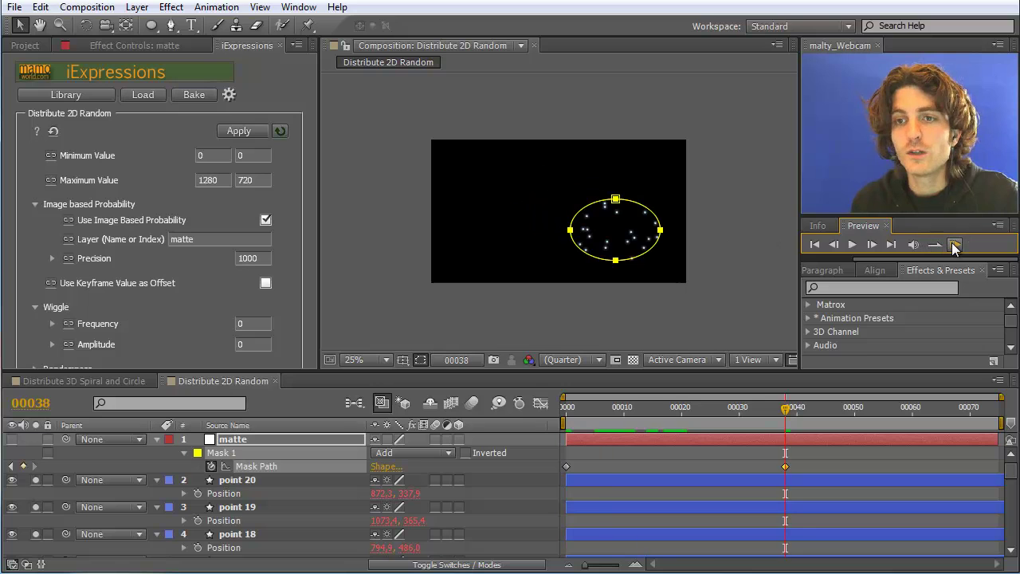
click(955, 245)
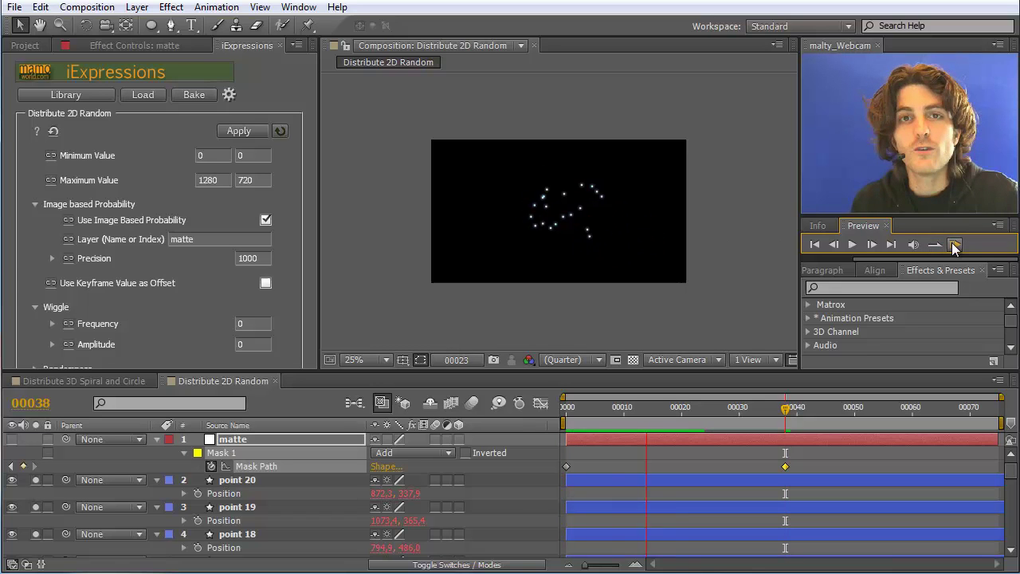
- Select matte's Mask 1, then select point 20 through the last point layer and unsolo them
click(243, 442)
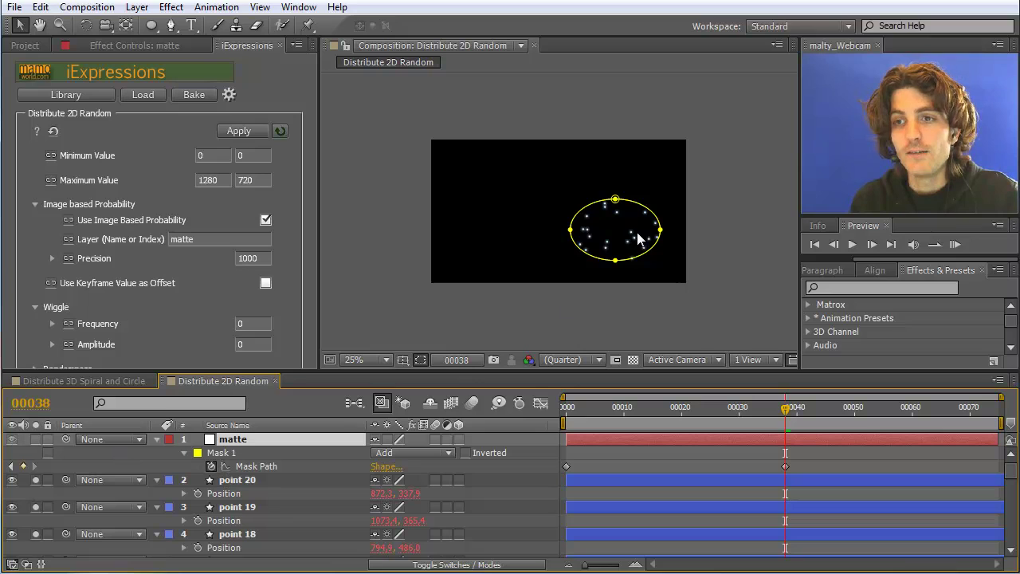
click(226, 452)
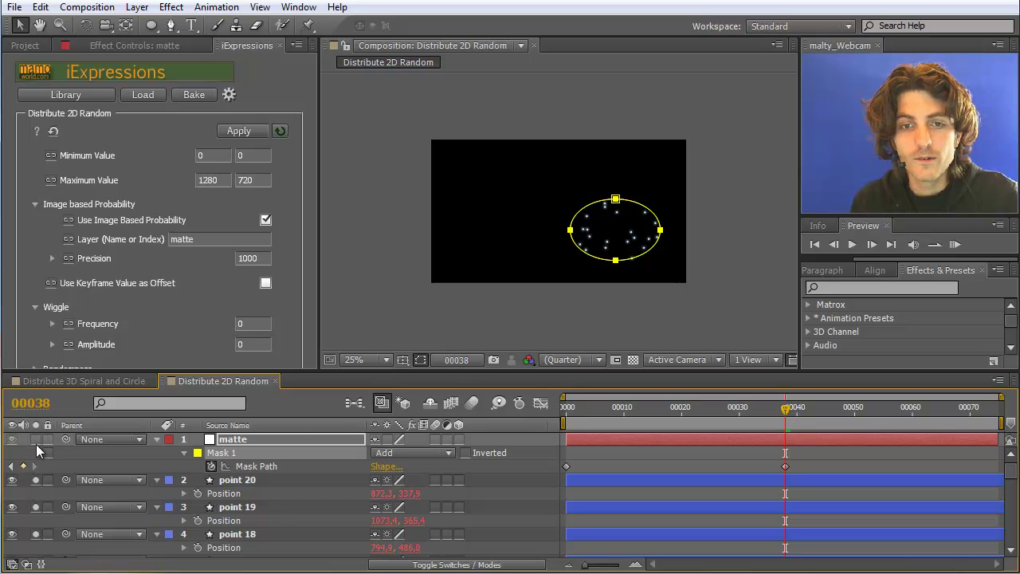
click(234, 481)
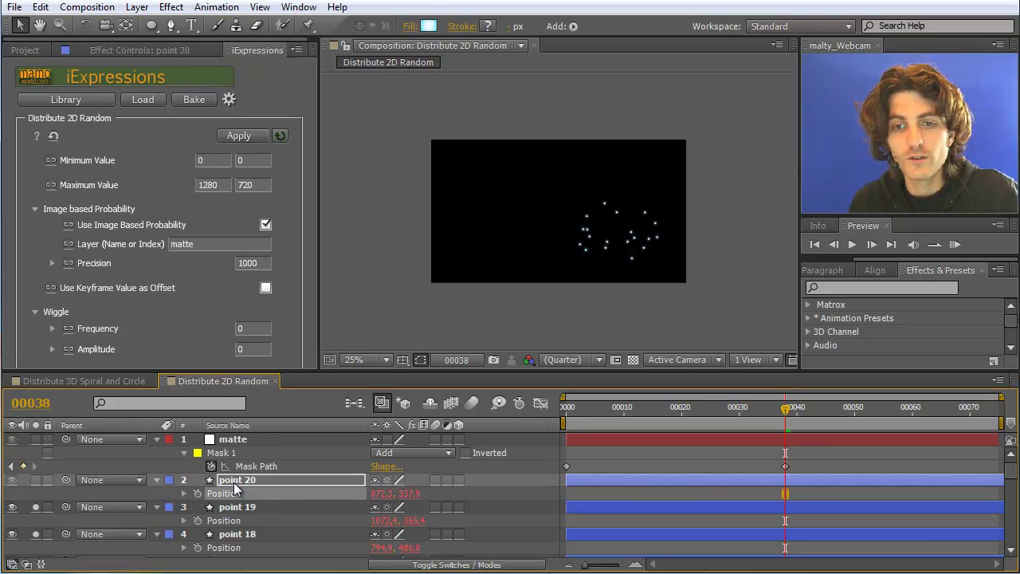
scroll(227, 507, down, 10)
shift+click(230, 536)
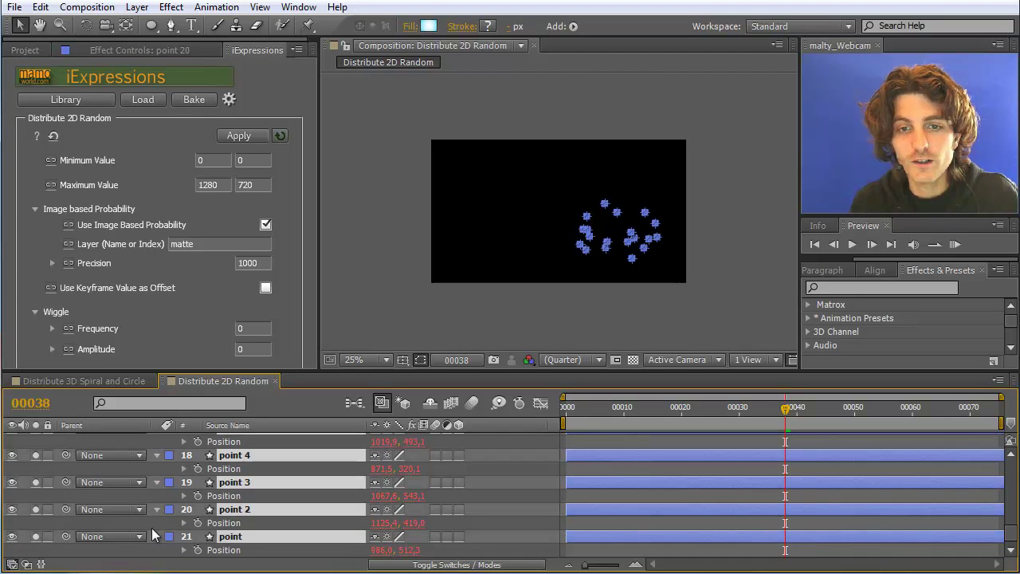
click(35, 536)
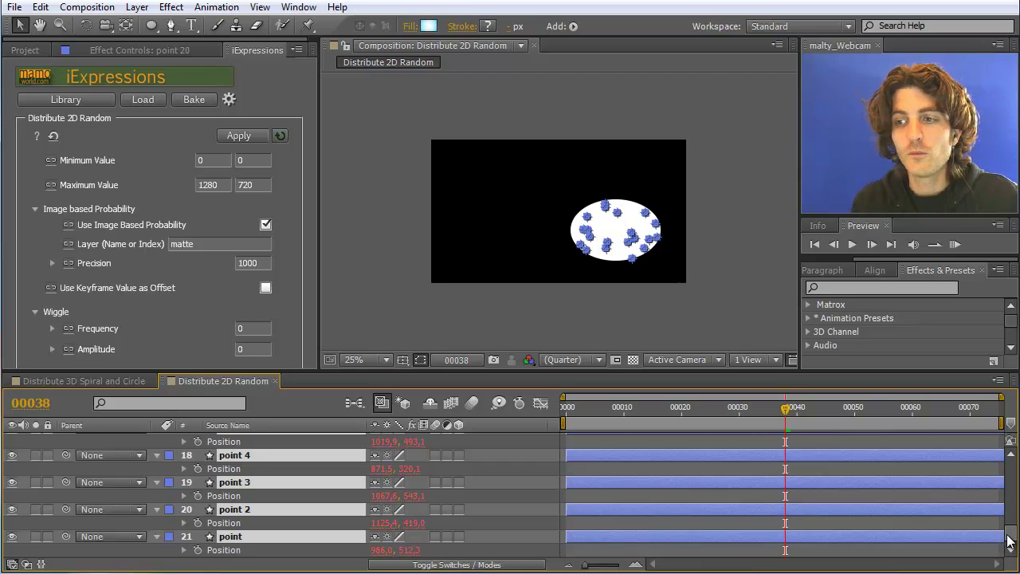
scroll(1009, 542, up, 10)
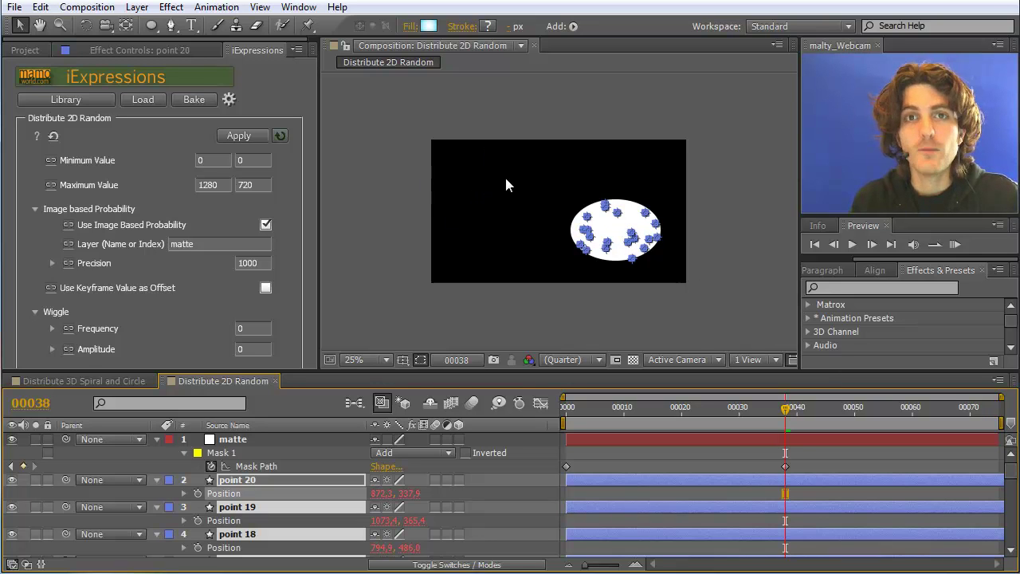
- Delete the matte's ellipse mask, add a Generate > Ramp effect, and hide the matte
click(217, 452)
key(Delete)
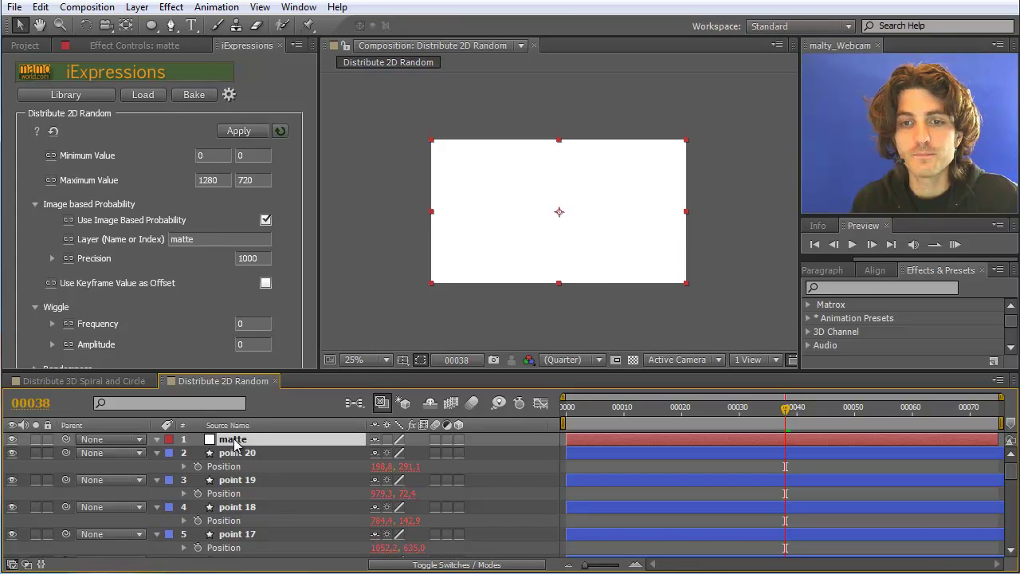
click(137, 7)
mouse_move(171, 7)
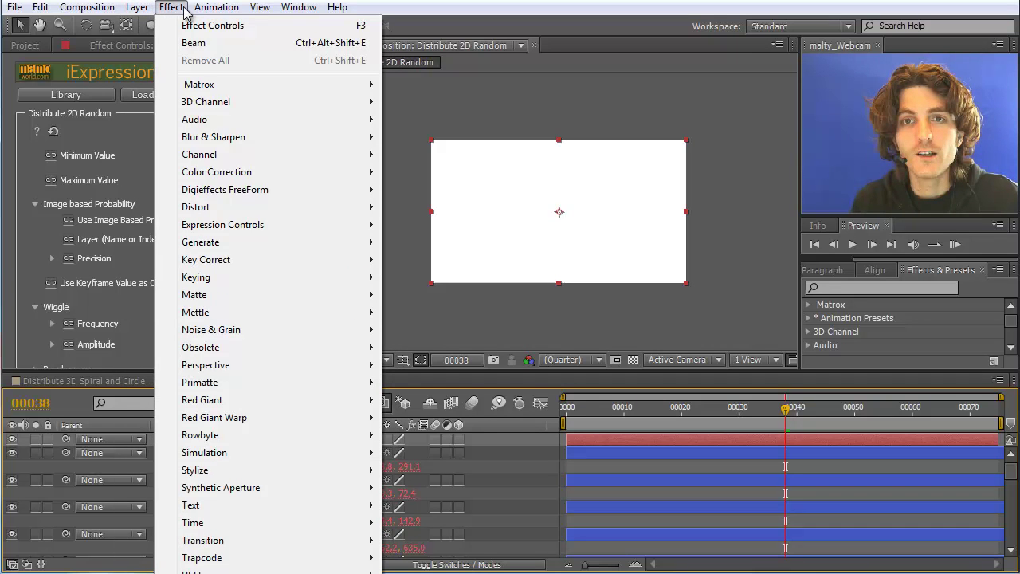
mouse_move(234, 244)
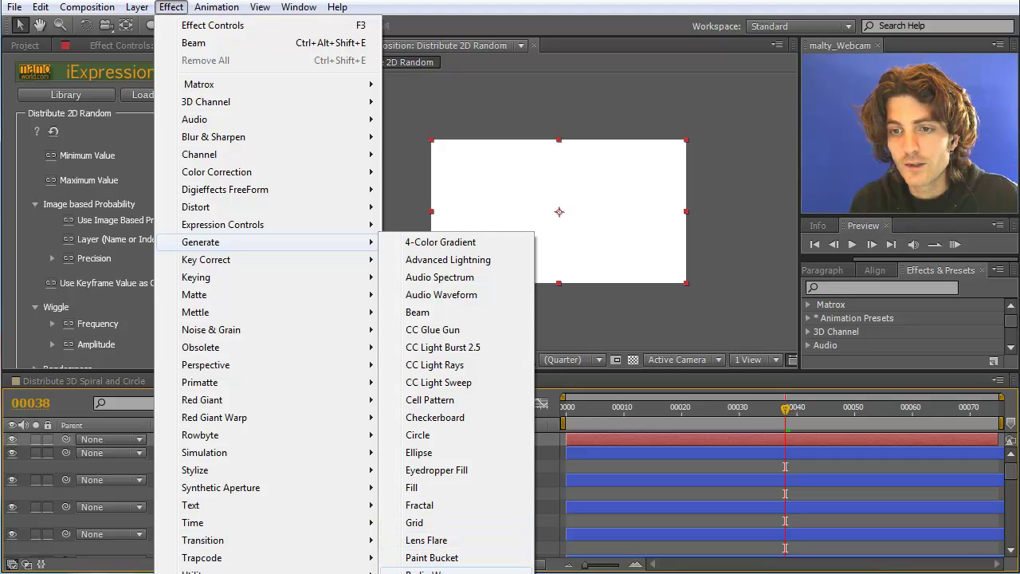
click(434, 573)
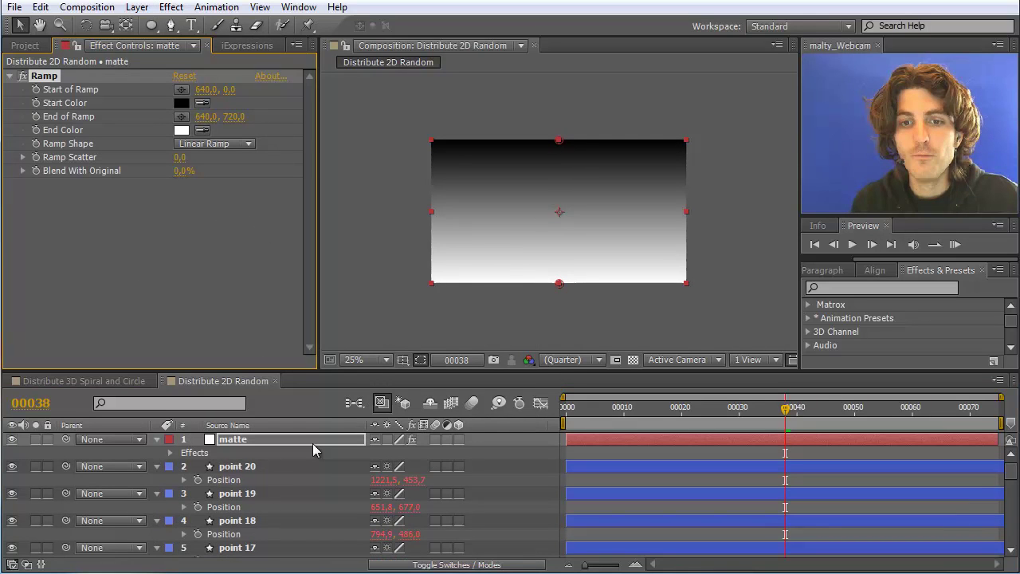
click(12, 439)
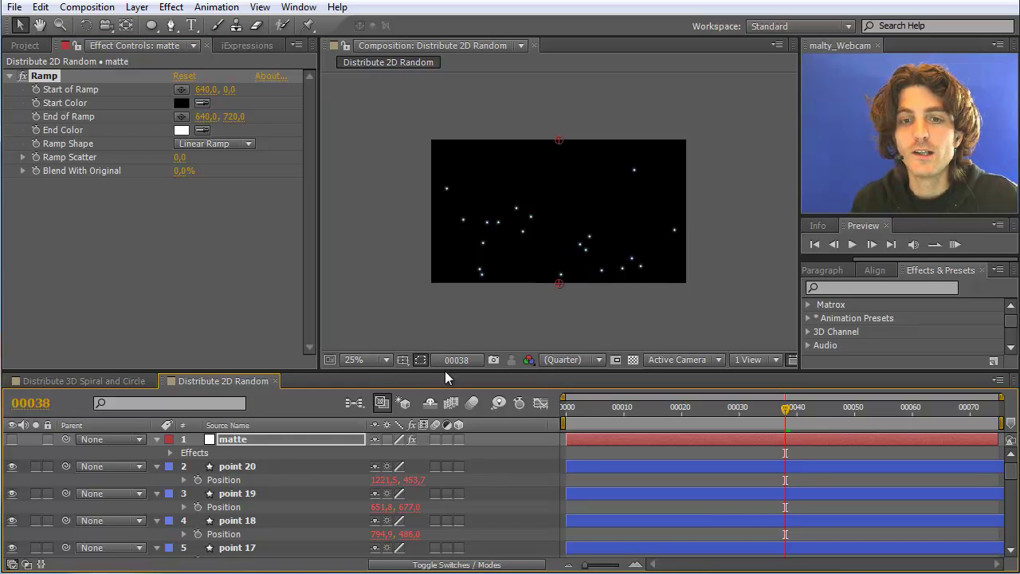
- Duplicate the point layers up to point 60, deselect them, and show the matte again
click(237, 467)
scroll(247, 494, down, 8)
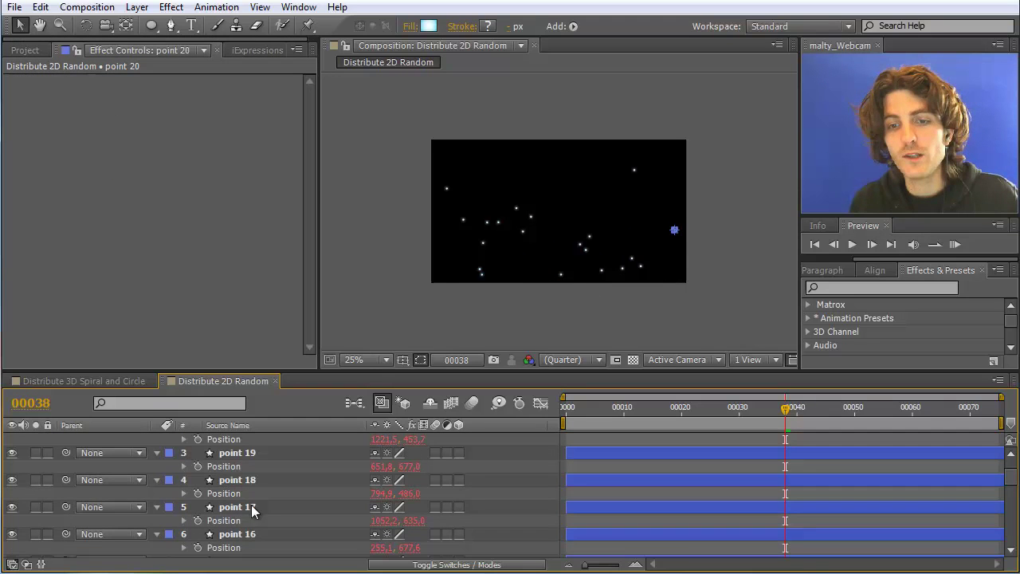
scroll(255, 512, down, 5)
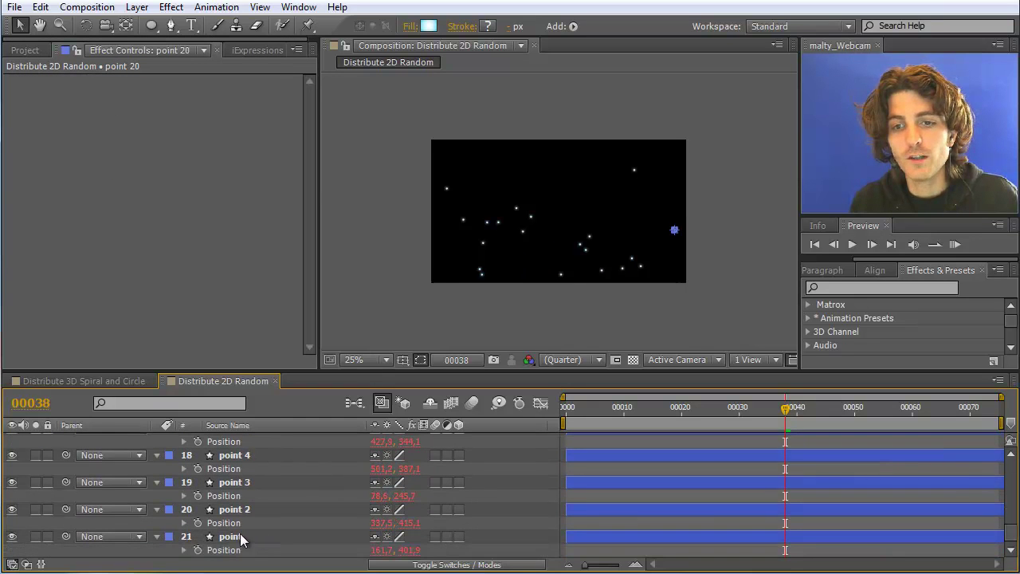
shift+click(231, 541)
scroll(231, 542, down, 4)
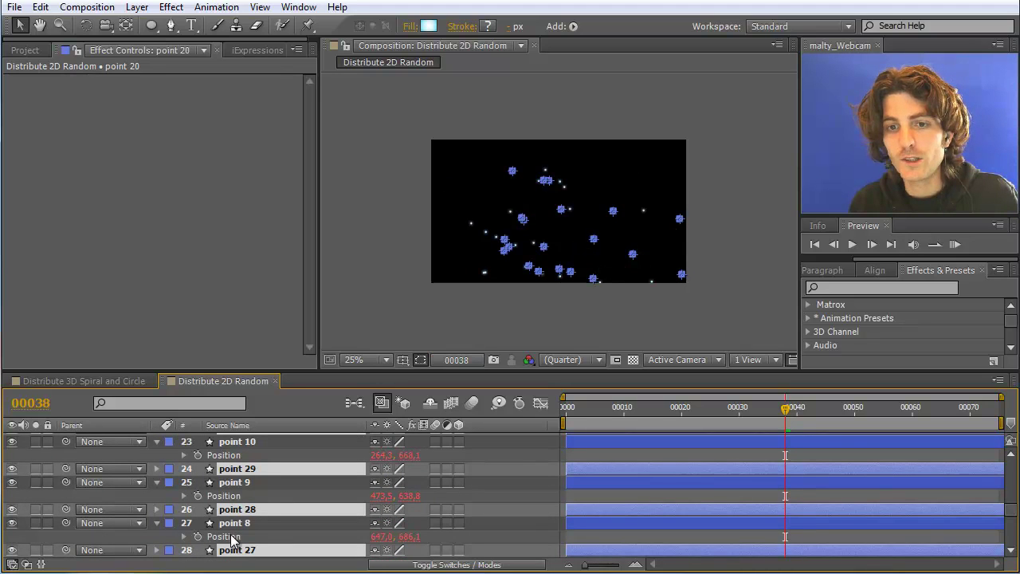
click(255, 297)
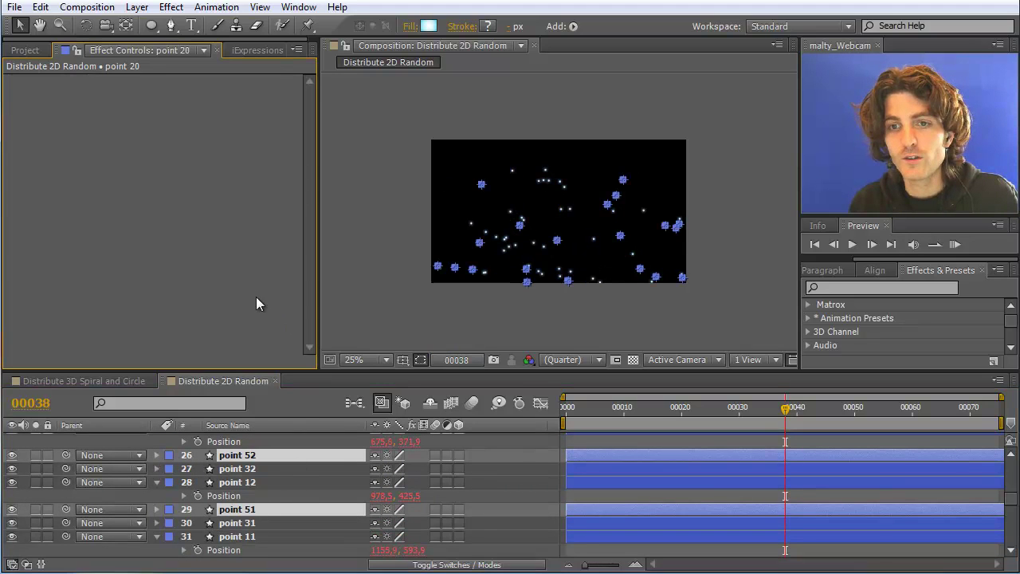
click(403, 251)
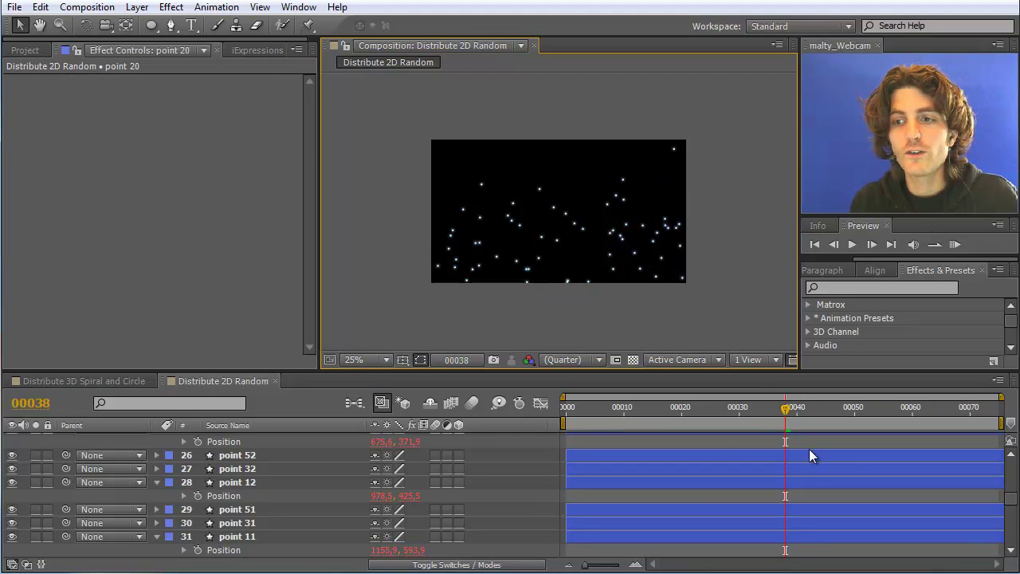
drag(1011, 503, 1009, 454)
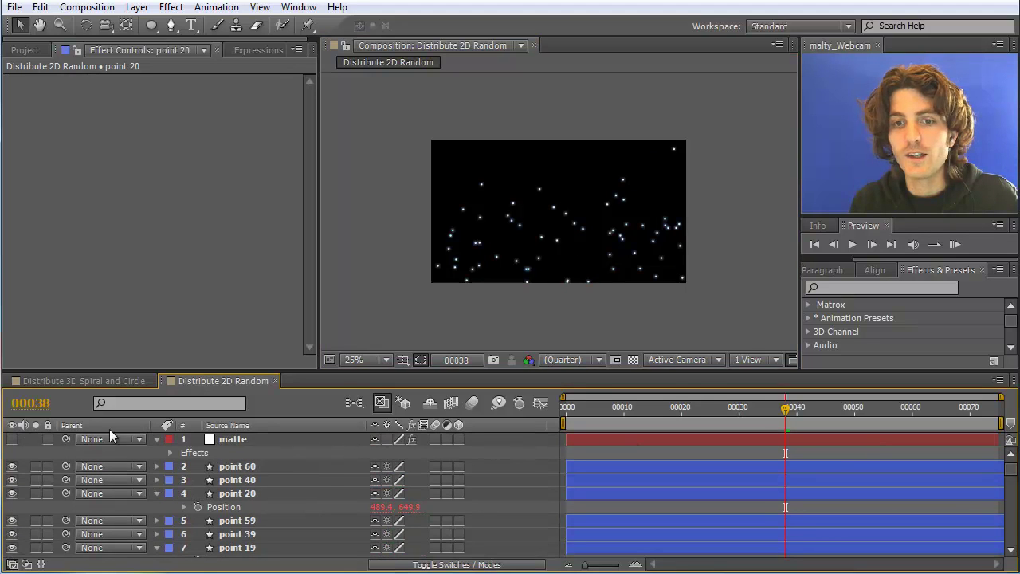
click(12, 439)
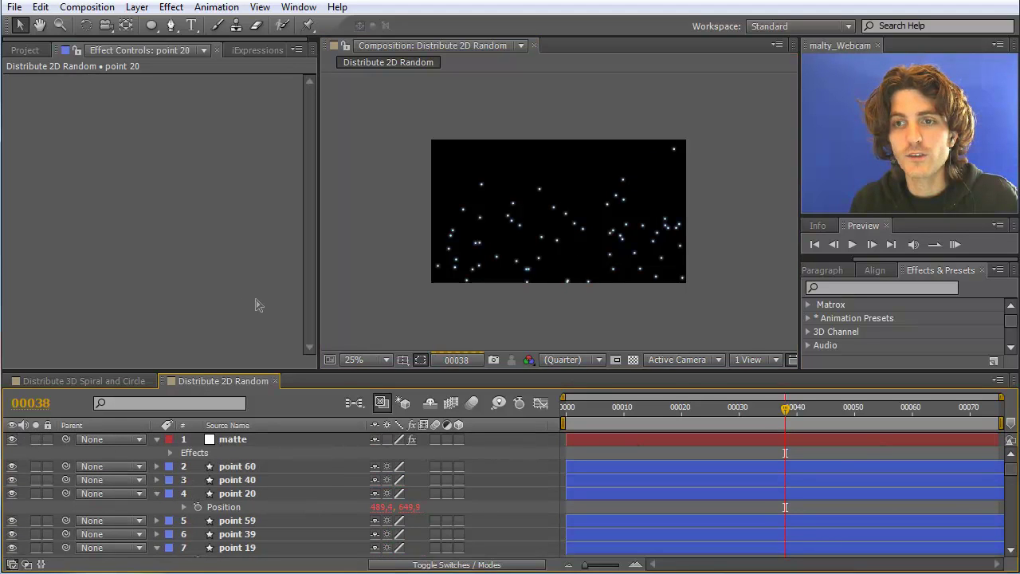
- Set the matte's Ramp start point to 880, 336 and hide the matte layer
click(557, 193)
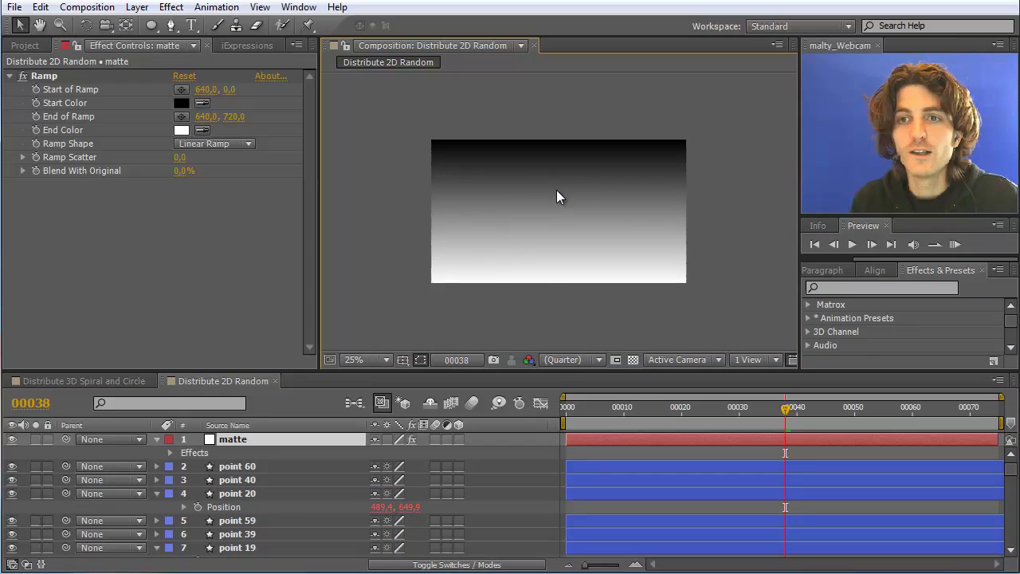
click(181, 92)
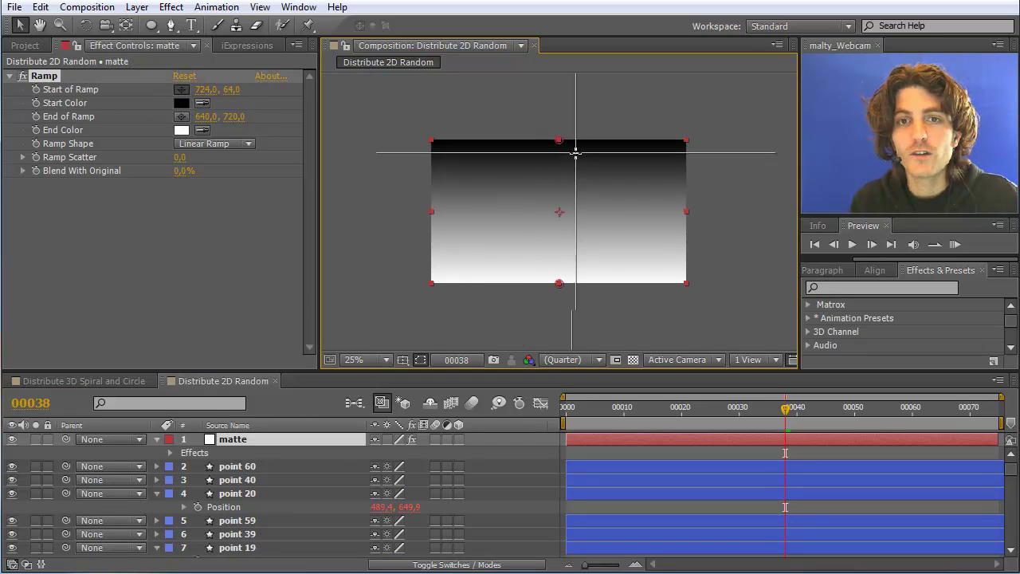
click(607, 212)
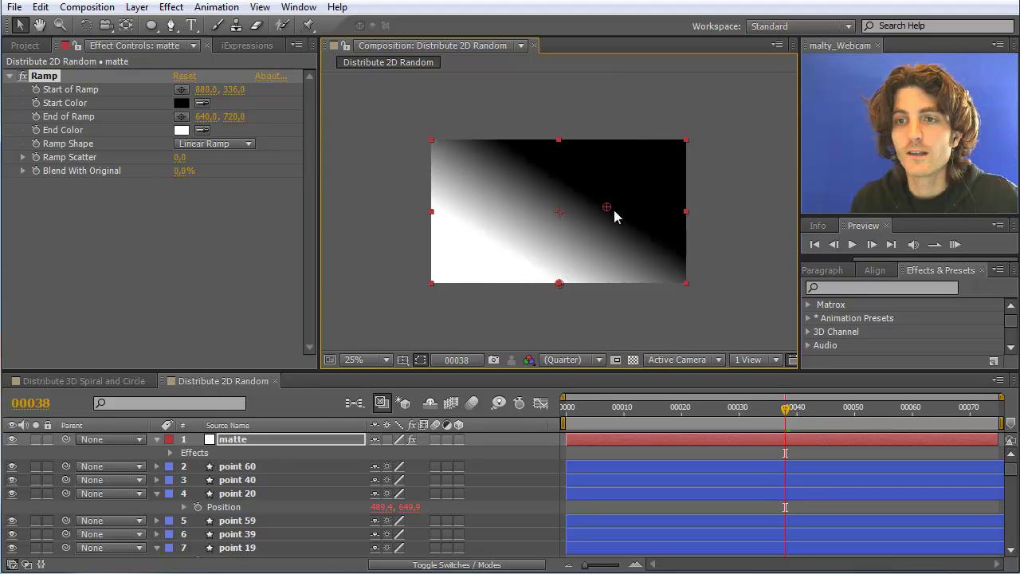
click(11, 439)
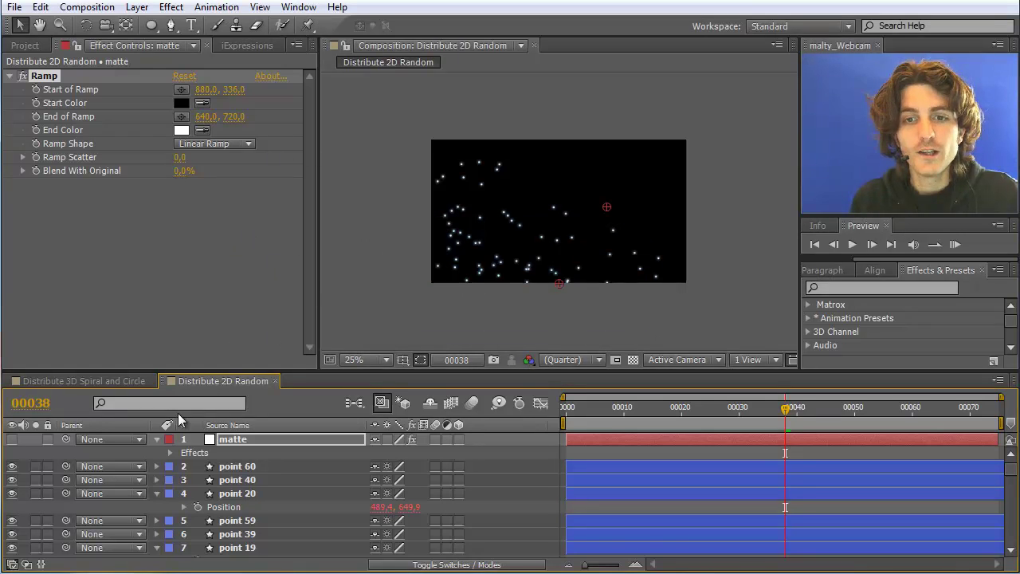
click(230, 440)
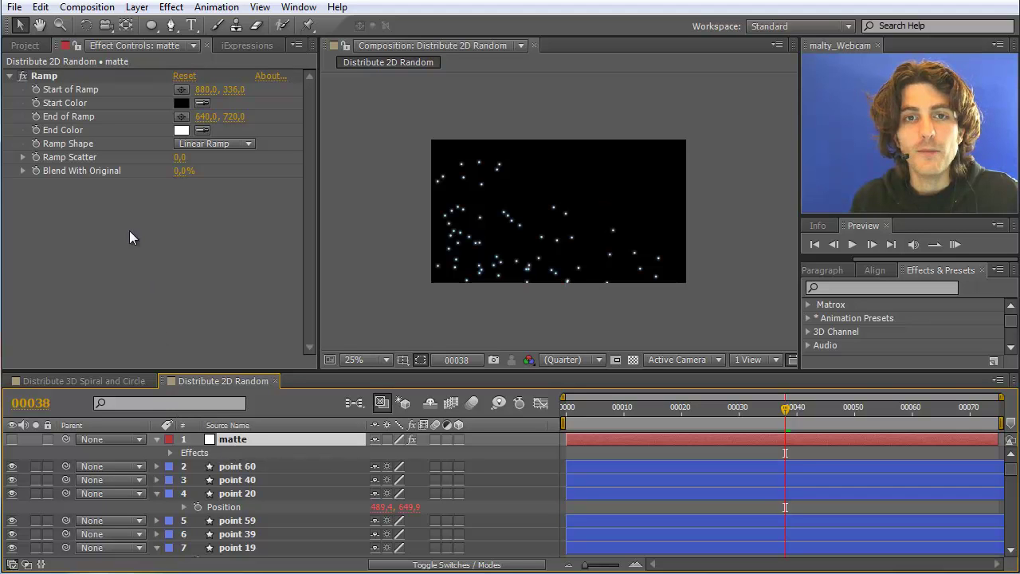
click(245, 45)
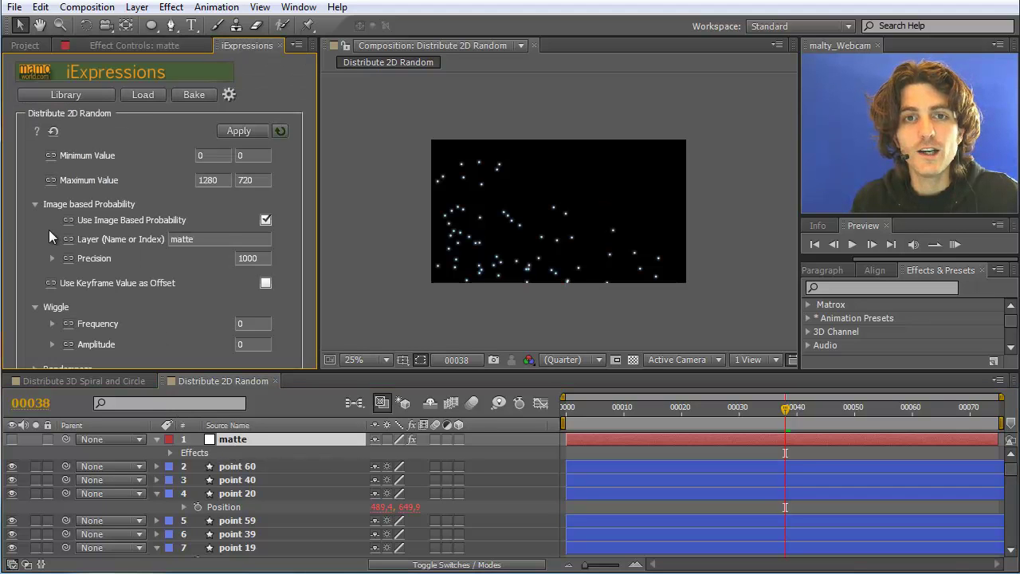